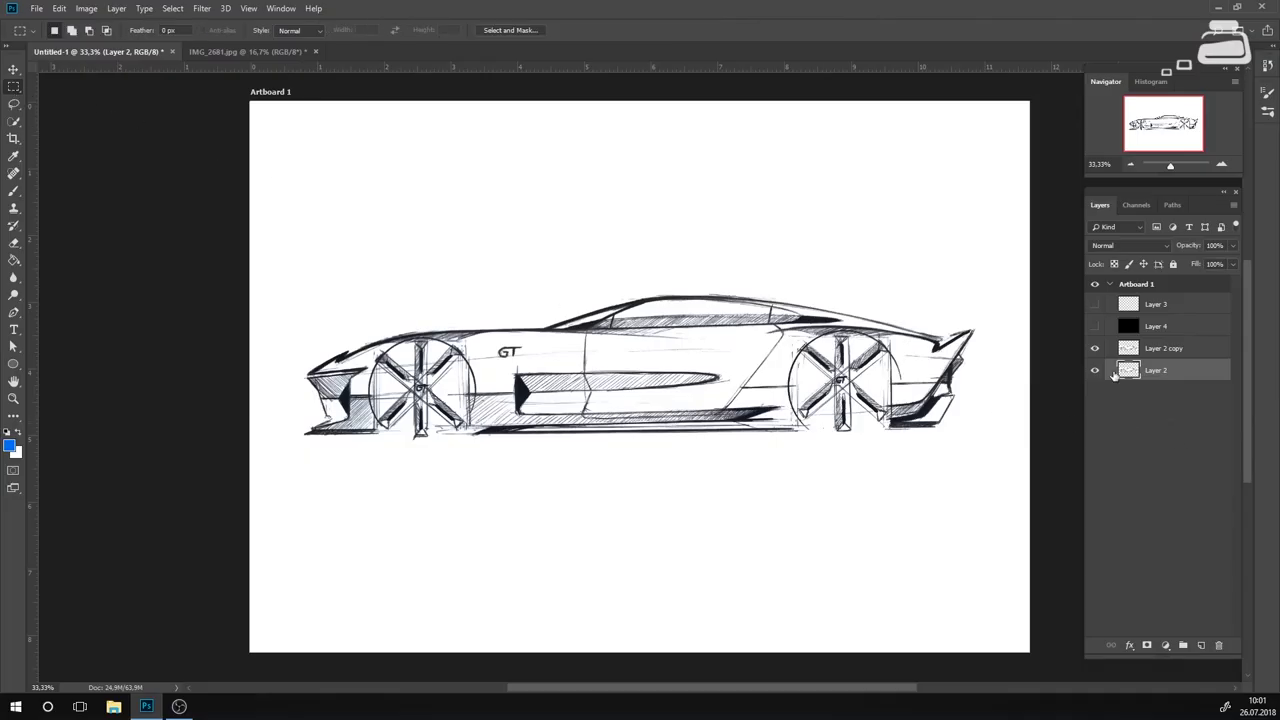
# Hide Layer 2 copy, then marquee a small area at the front bumper.
pyautogui.click(1096, 349)
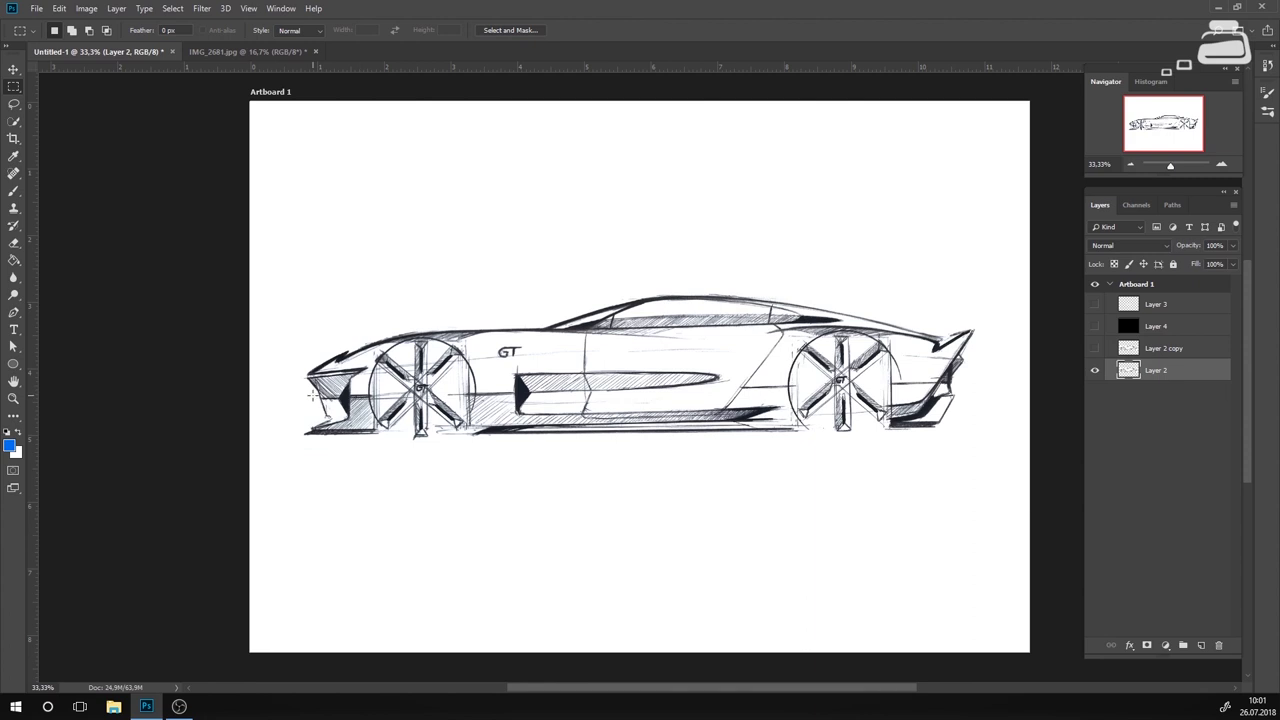
pyautogui.moveTo(311, 380); pyautogui.dragTo(341, 423)
pyautogui.click(14, 190)
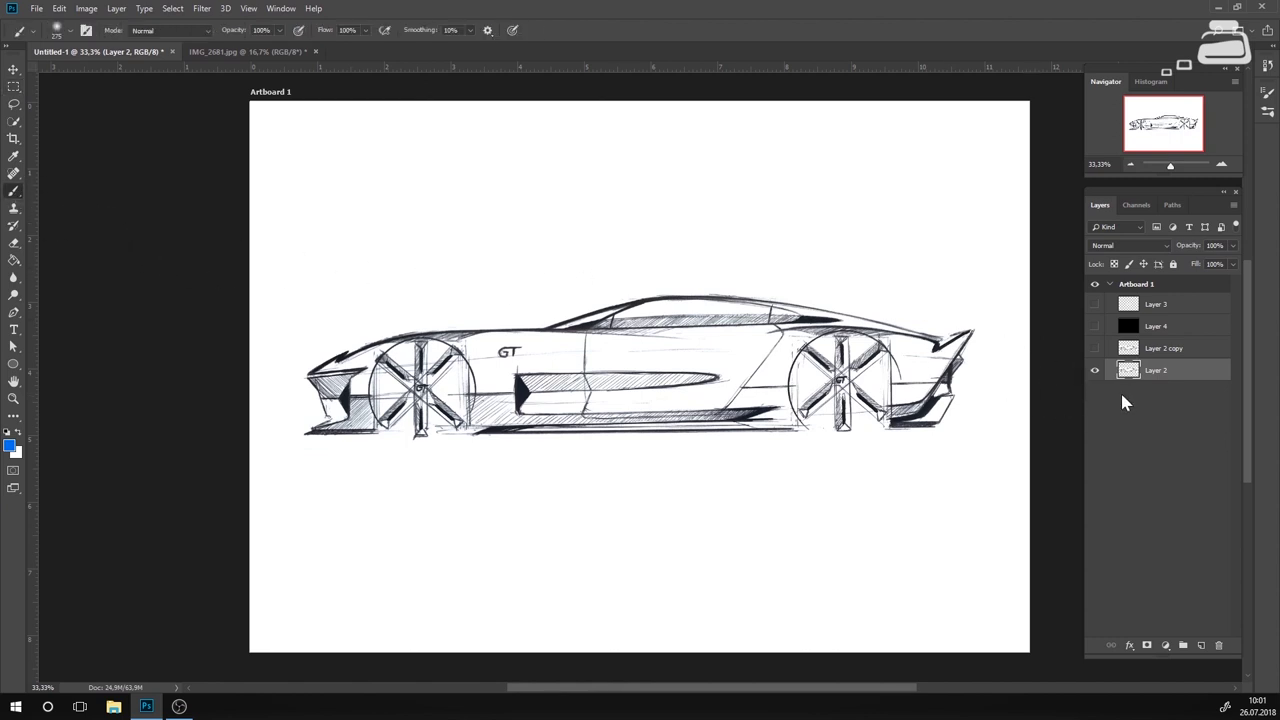
pyautogui.click(1201, 646)
pyautogui.moveTo(292, 405)
pyautogui.mouseDown()
pyautogui.moveTo(430, 385)
pyautogui.moveTo(500, 395)
pyautogui.moveTo(300, 400)
pyautogui.mouseUp()
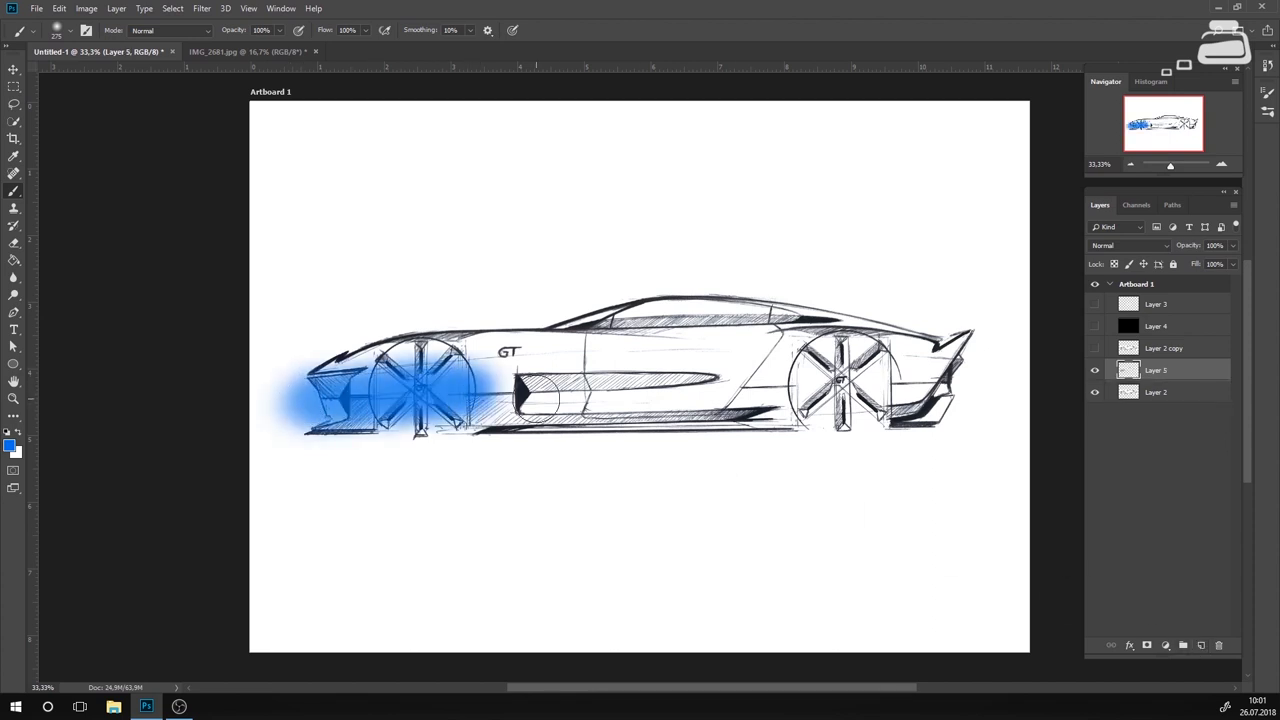
pyautogui.click(14, 87)
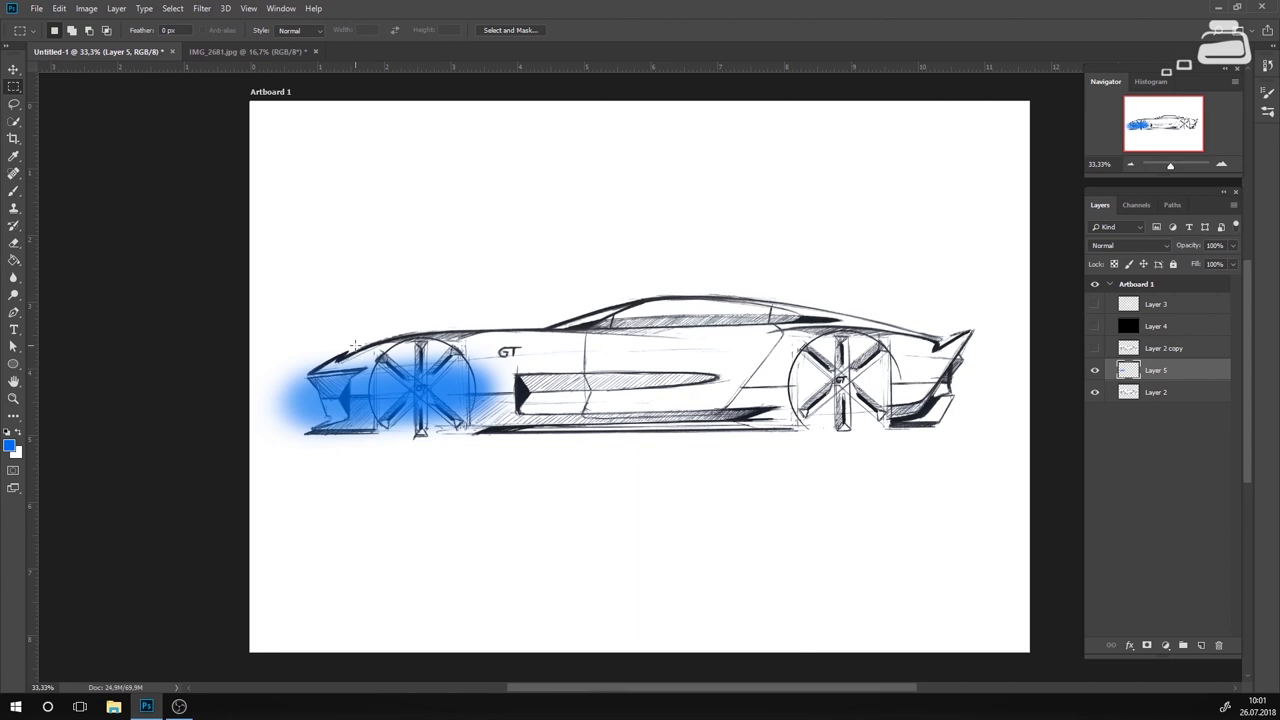
pyautogui.moveTo(355, 343); pyautogui.dragTo(437, 440)
pyautogui.hotkey('ctrl', 'j')
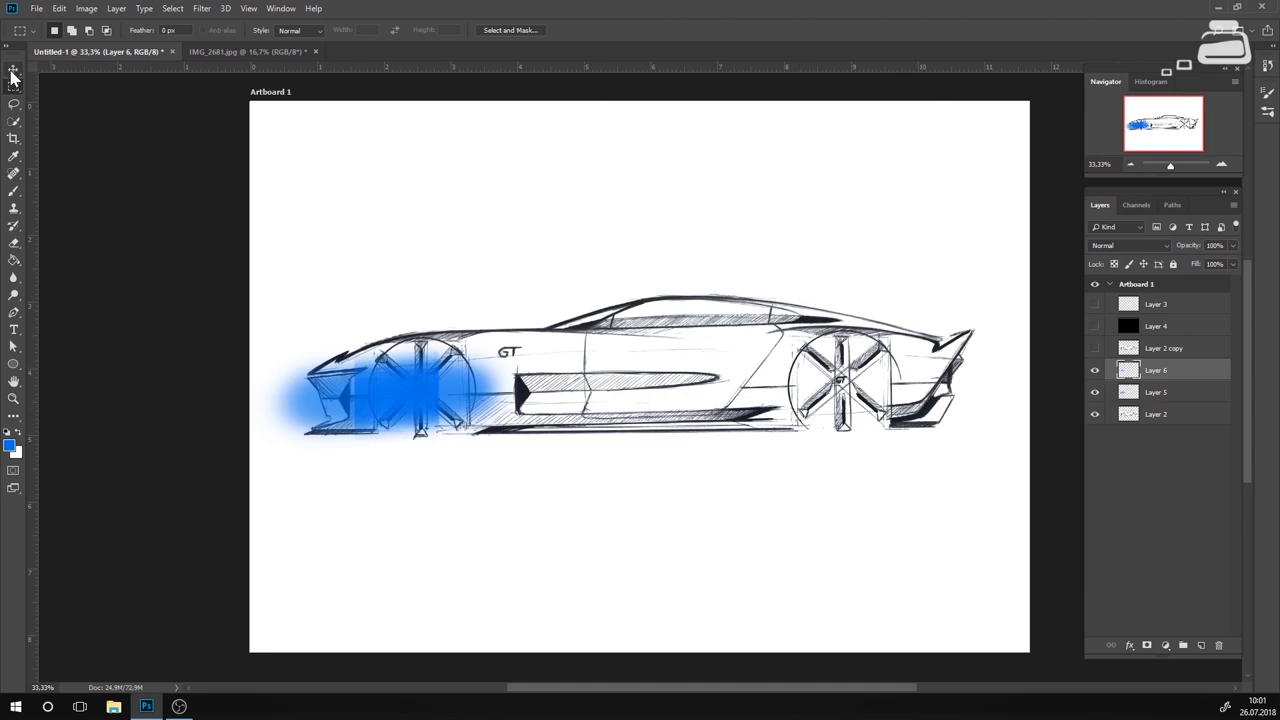
pyautogui.click(14, 69)
pyautogui.moveTo(420, 362); pyautogui.dragTo(583, 197)
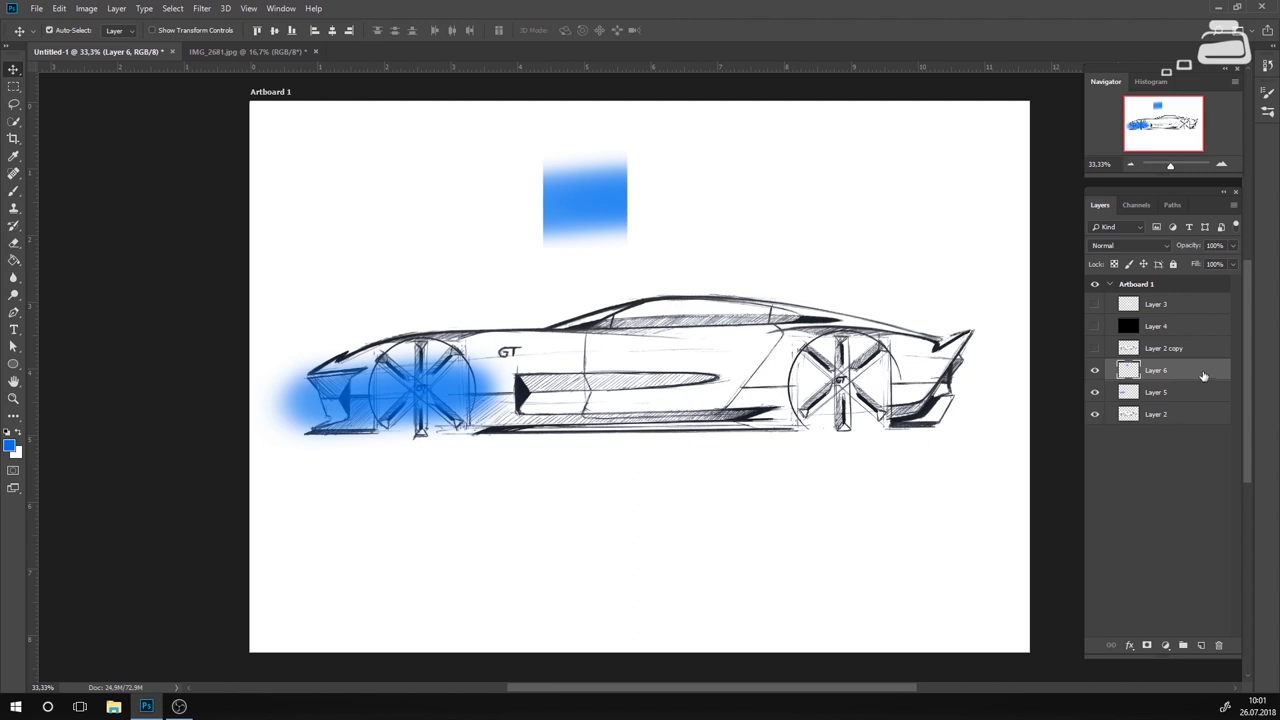
pyautogui.moveTo(1160, 370); pyautogui.dragTo(1218, 645)
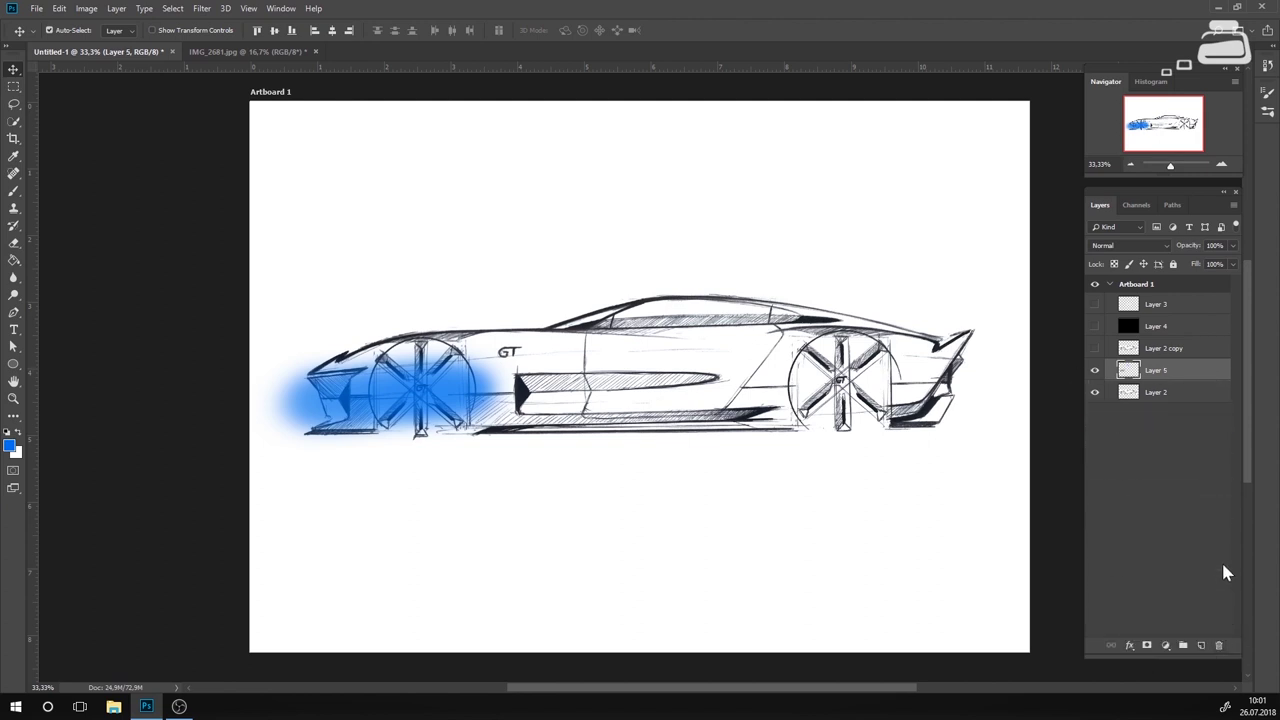
pyautogui.click(14, 86)
pyautogui.moveTo(296, 318); pyautogui.dragTo(463, 463)
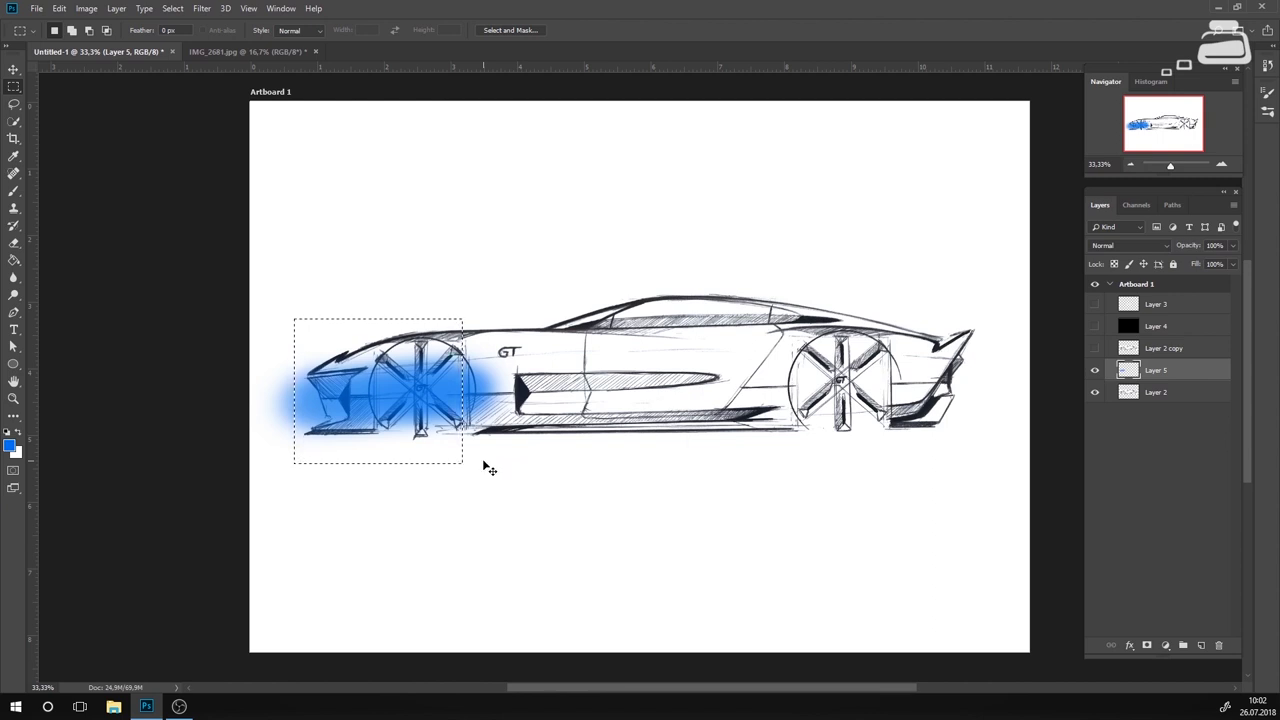
pyautogui.hotkey('ctrl', 'j')
pyautogui.click(14, 69)
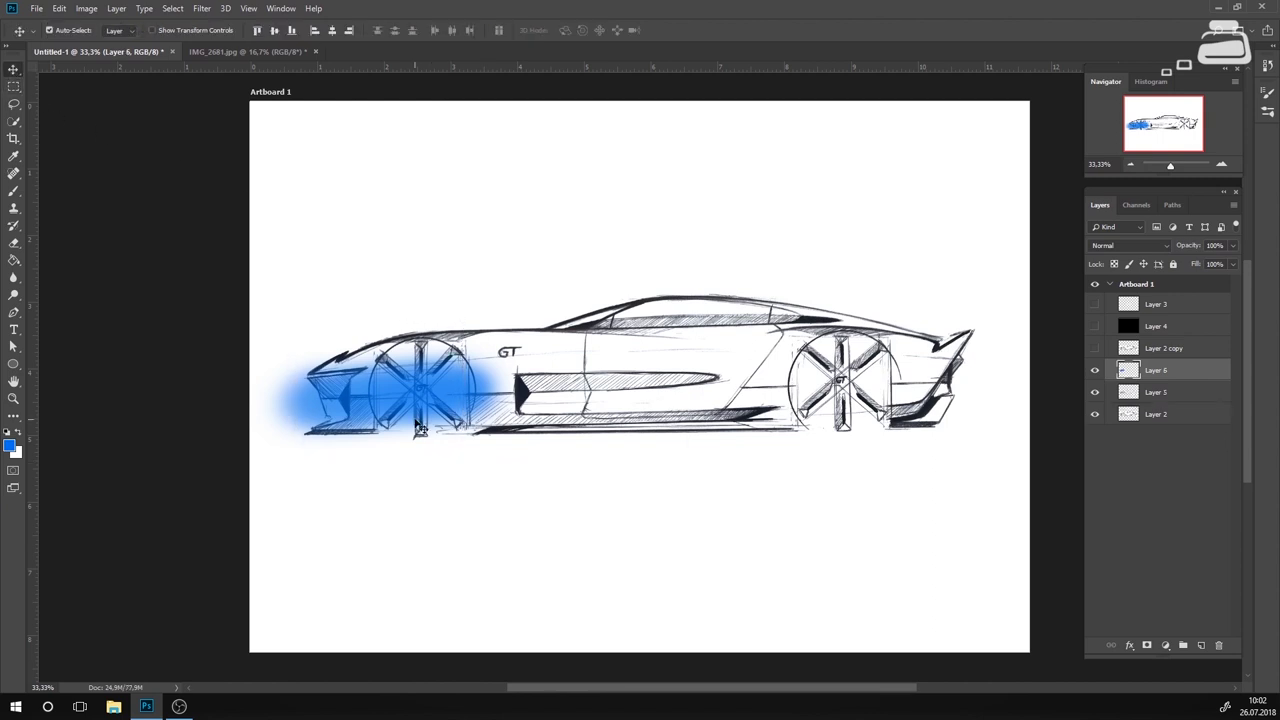
pyautogui.moveTo(404, 398); pyautogui.dragTo(549, 197)
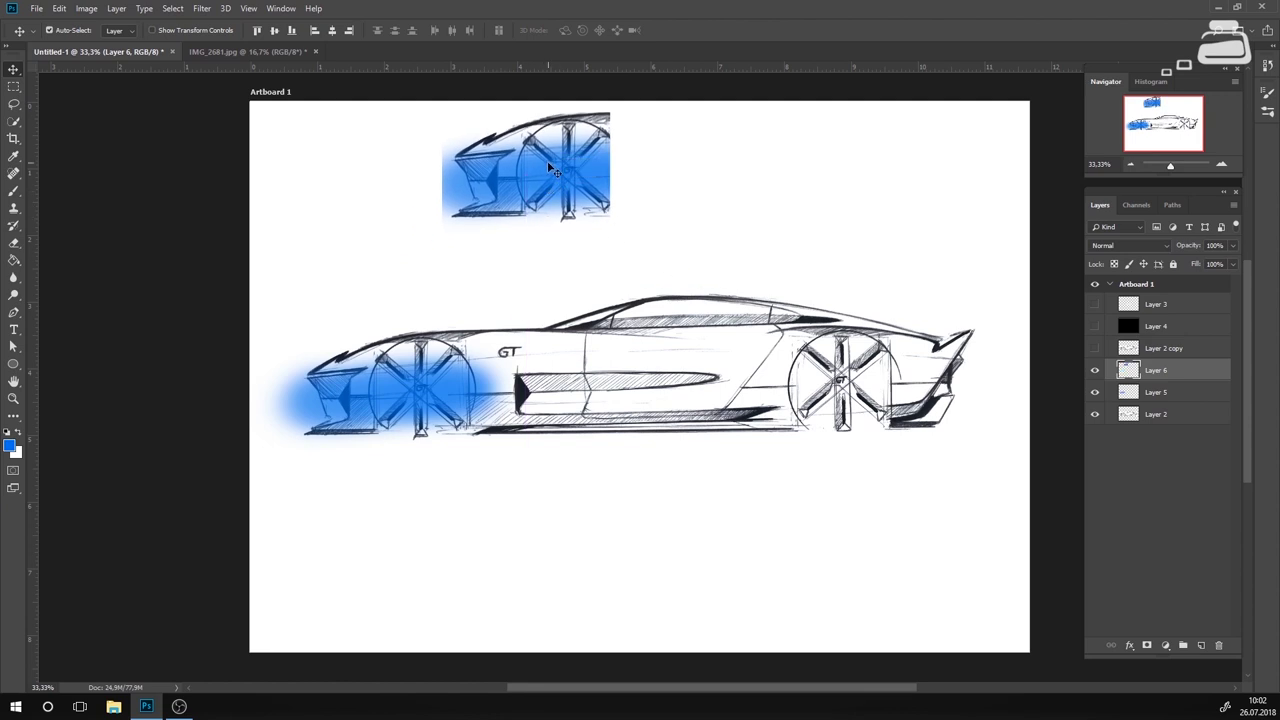
pyautogui.moveTo(548, 163); pyautogui.dragTo(550, 191)
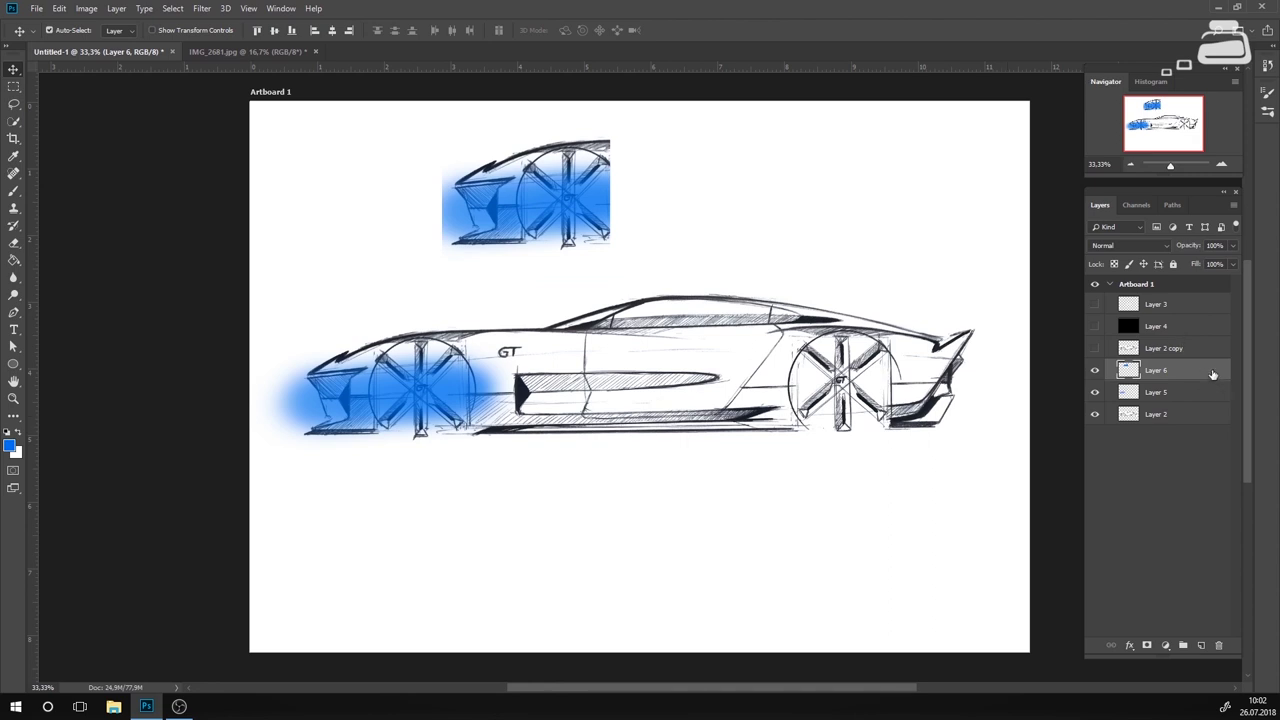
pyautogui.moveTo(1212, 374); pyautogui.dragTo(1218, 645)
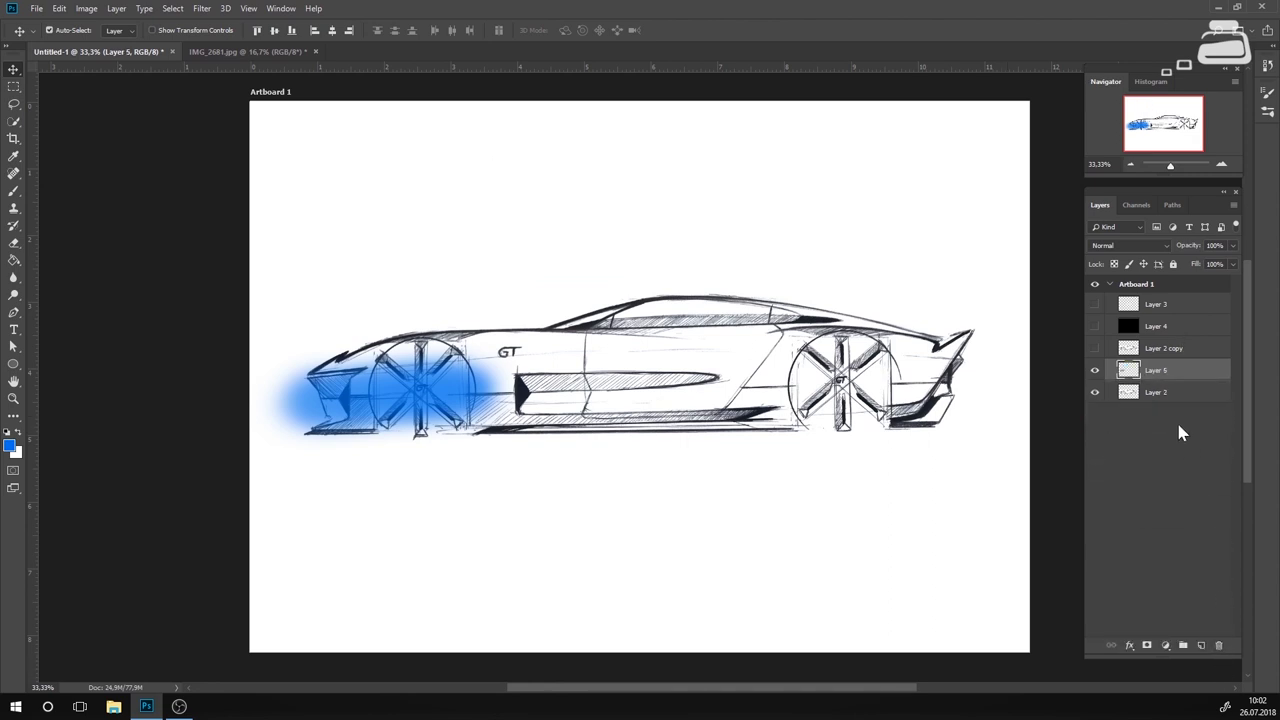
pyautogui.moveTo(1210, 371); pyautogui.dragTo(1218, 645)
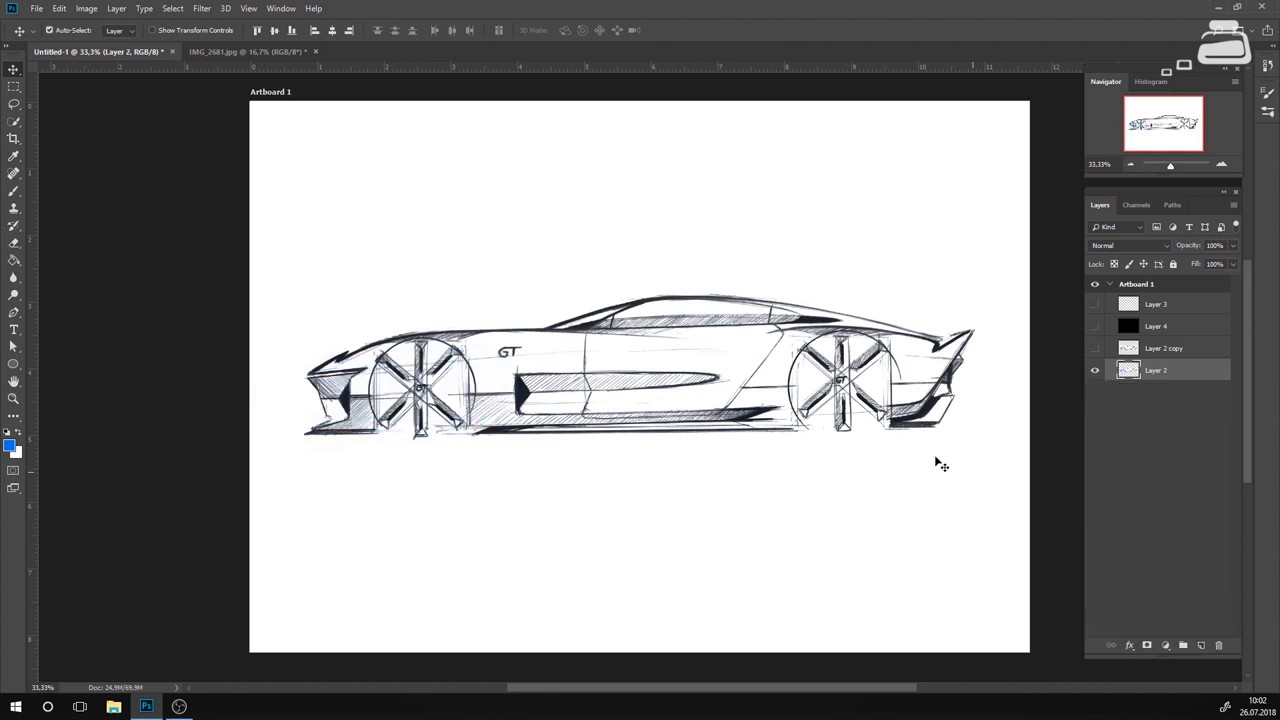
# Marquee the front headlight area and copy it onto a new Layer 5.
pyautogui.click(14, 86)
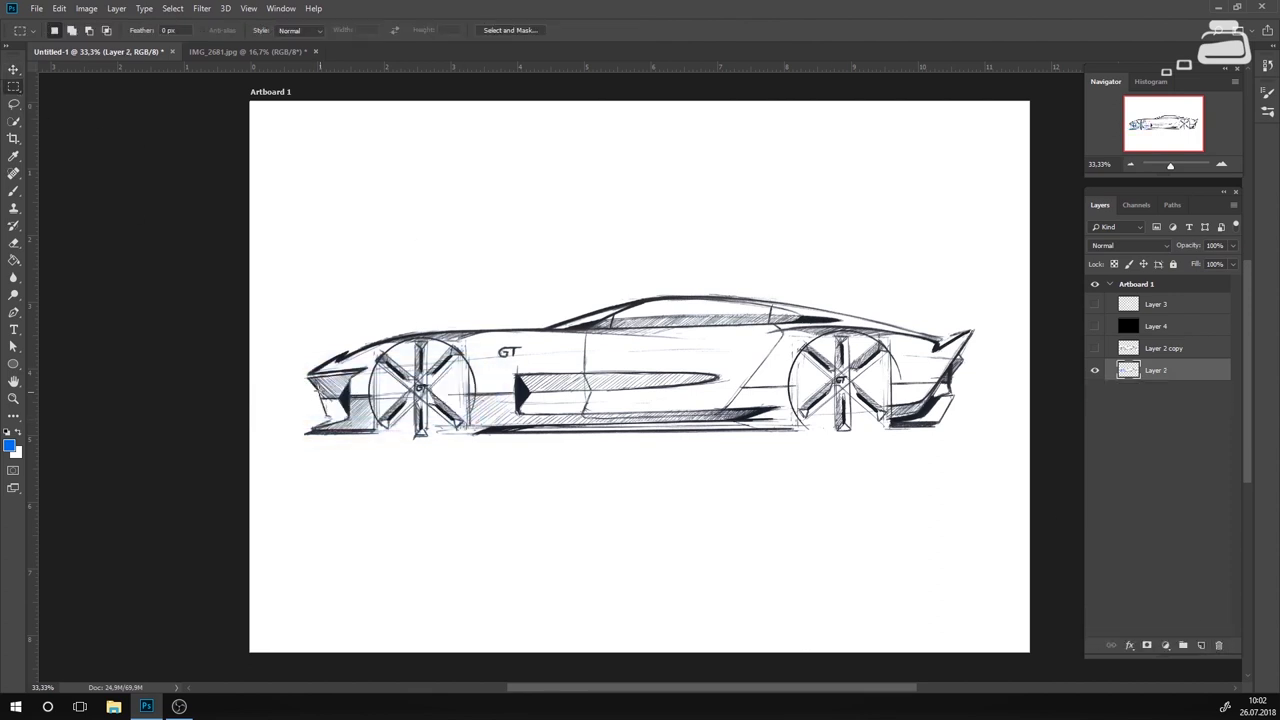
pyautogui.moveTo(310, 382); pyautogui.dragTo(338, 418)
pyautogui.hotkey('ctrl', 'j')
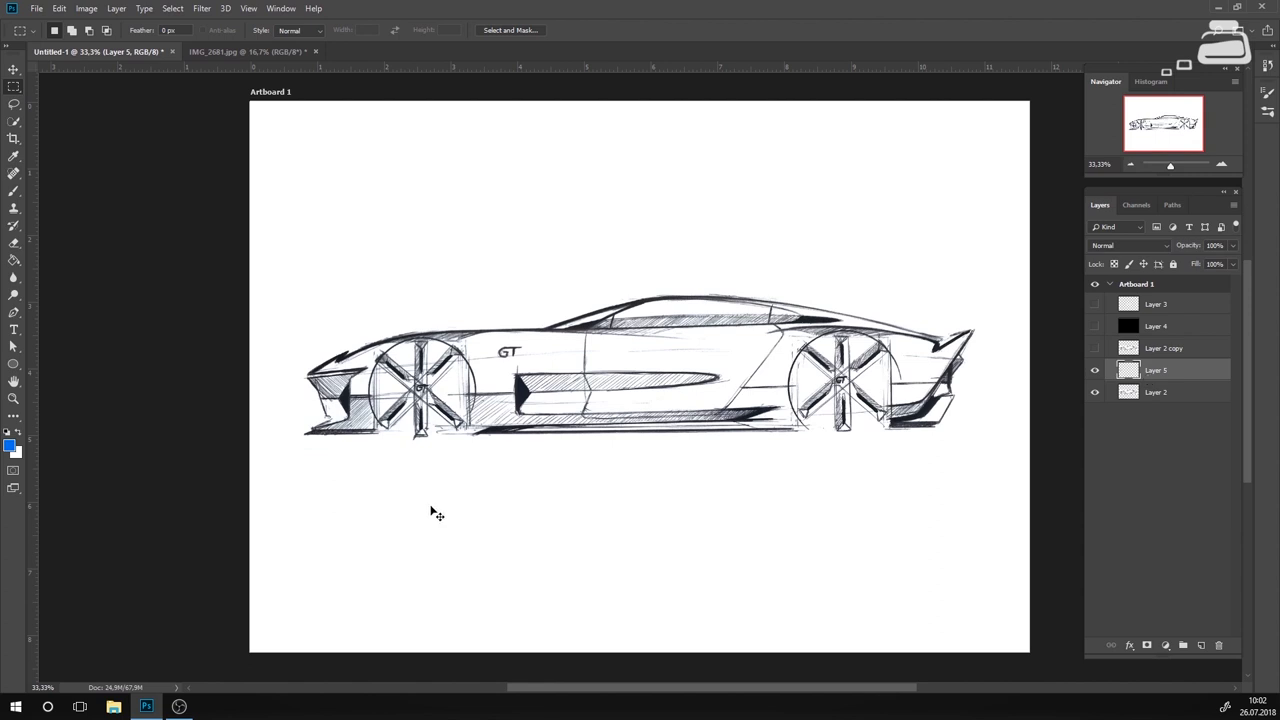
# Skew the top of the headlight copy forward, then restart the transform at 100% zoom.
pyautogui.hotkey('ctrl', 't')
pyautogui.rightClick(318, 410)
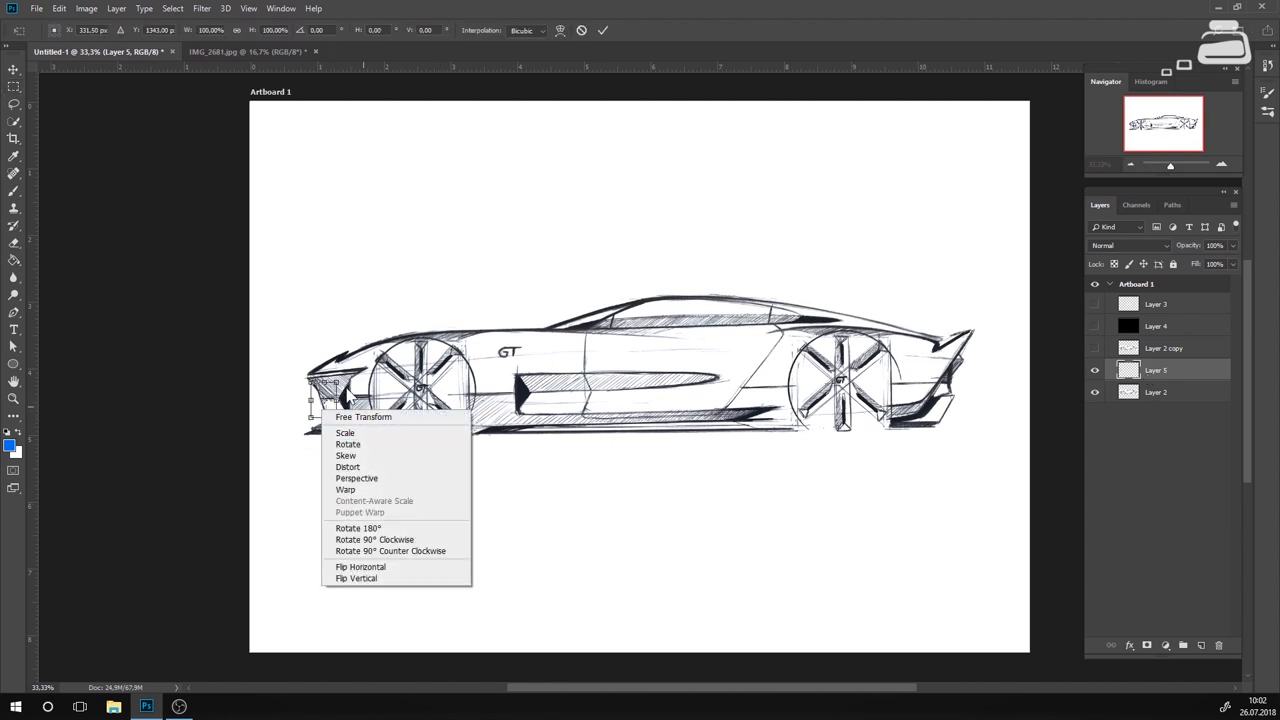
pyautogui.click(358, 458)
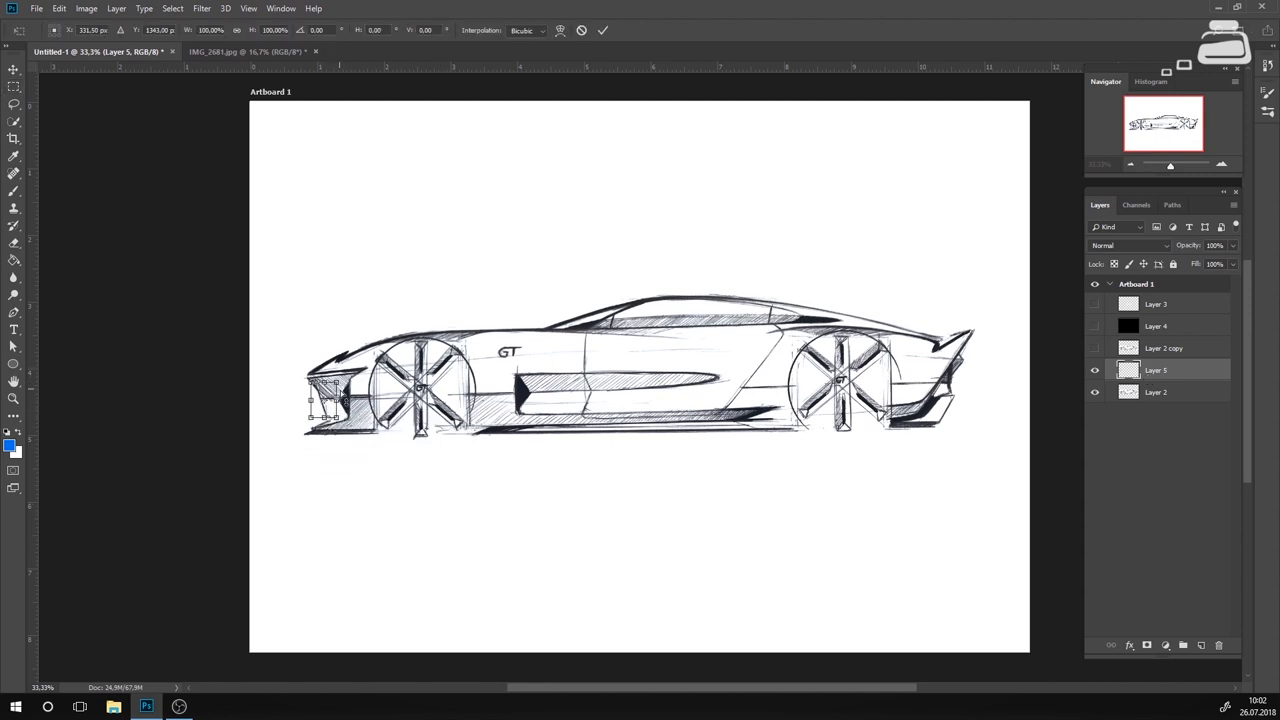
pyautogui.moveTo(325, 381); pyautogui.dragTo(354, 398)
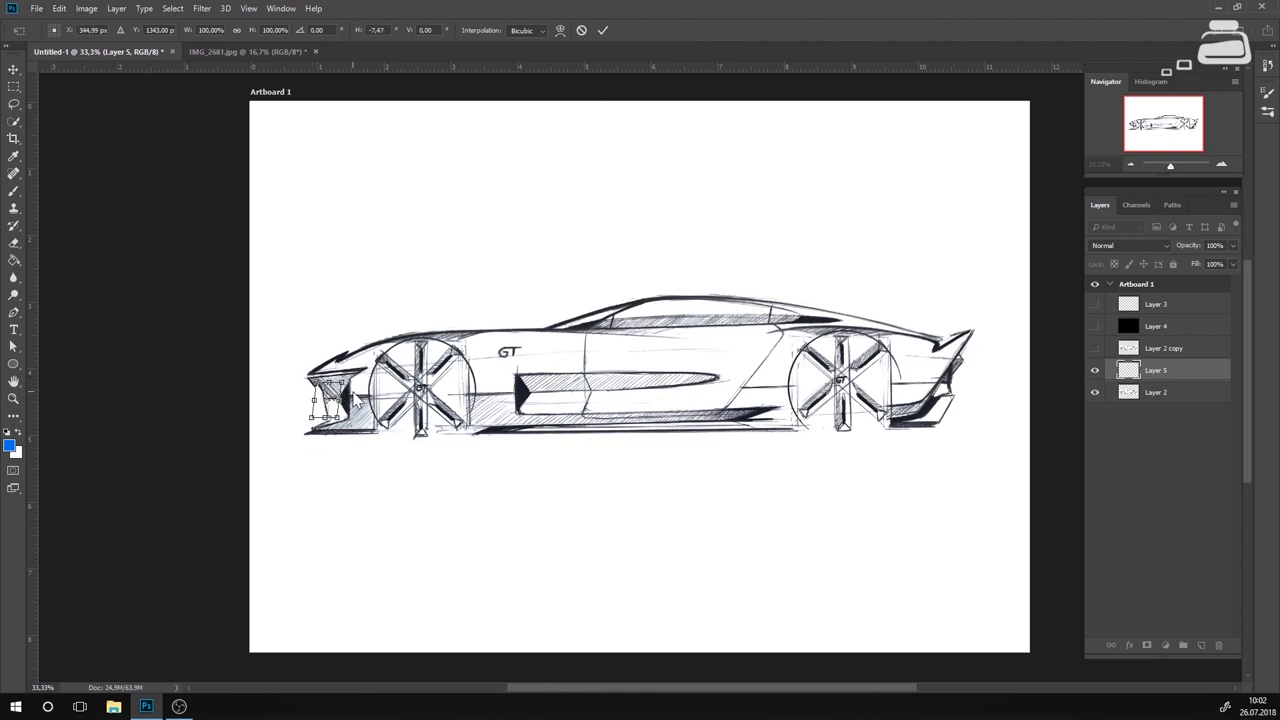
pyautogui.press('Return')
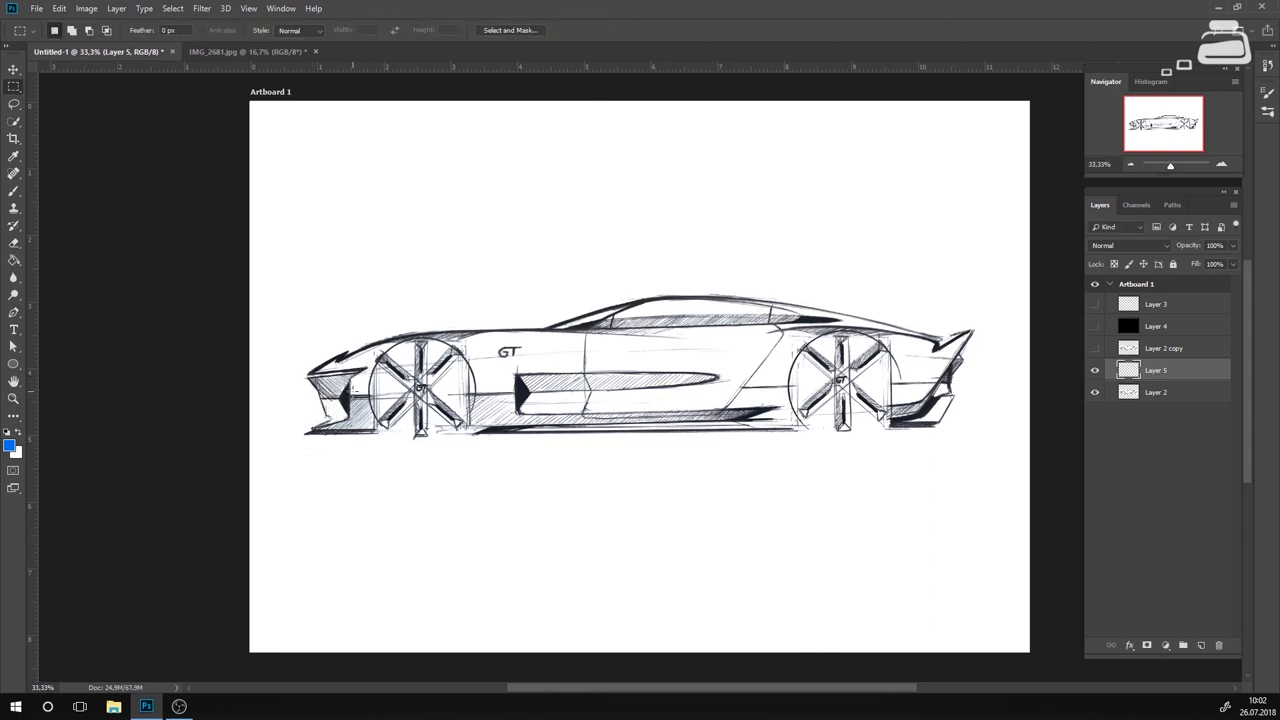
pyautogui.hotkey('ctrl', 't')
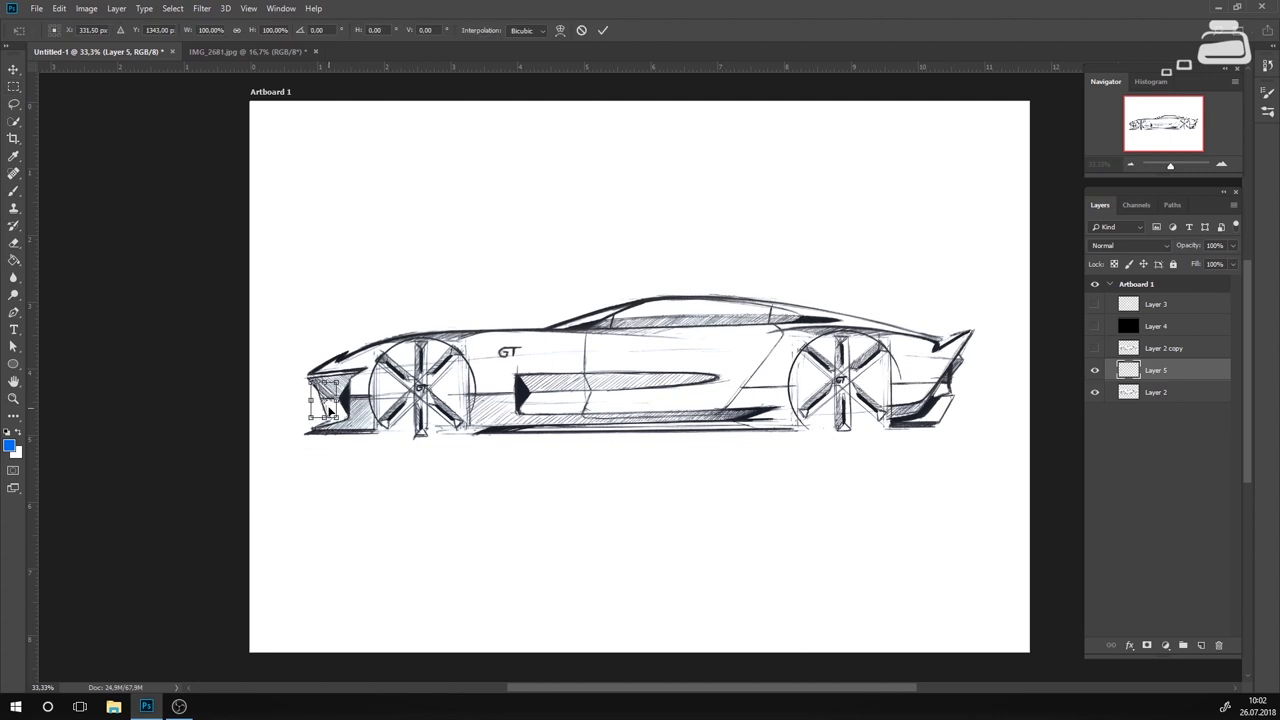
pyautogui.click(1221, 164)
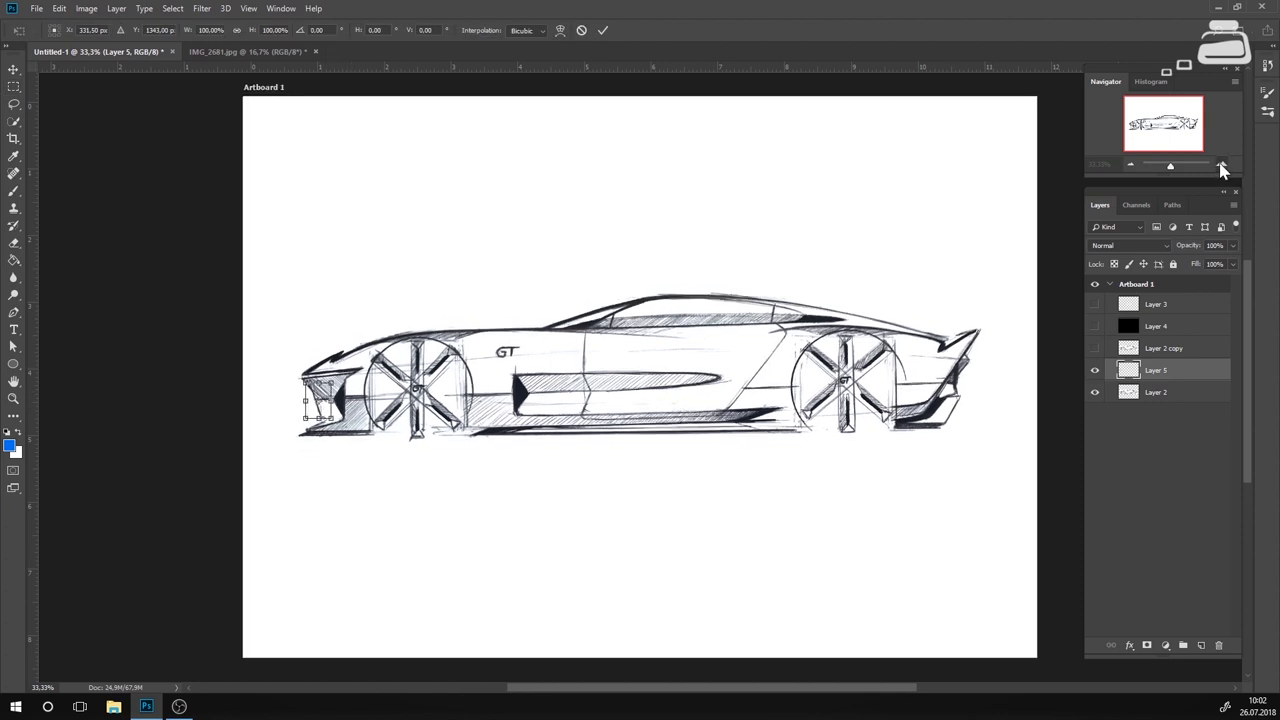
# Apply the headlight transform, then stretch the bumper piece and skew its bottom edge.
pyautogui.moveTo(471, 457); pyautogui.dragTo(913, 426)
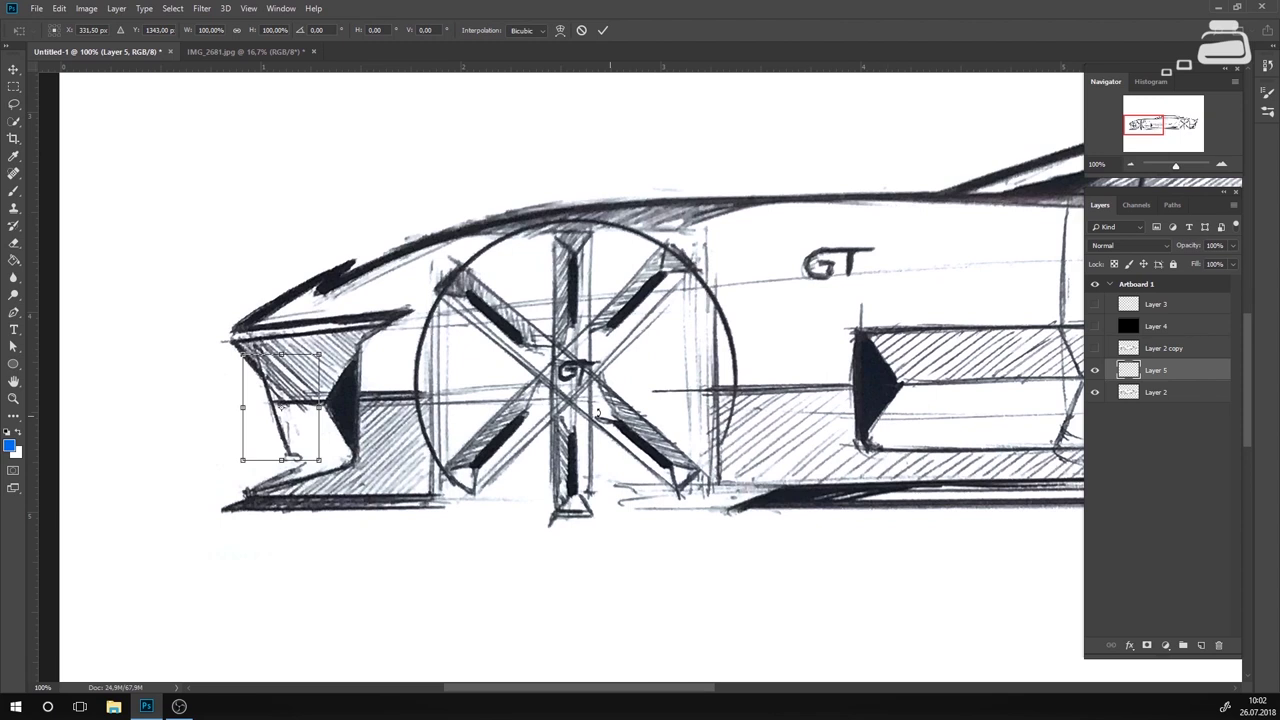
pyautogui.press('Return')
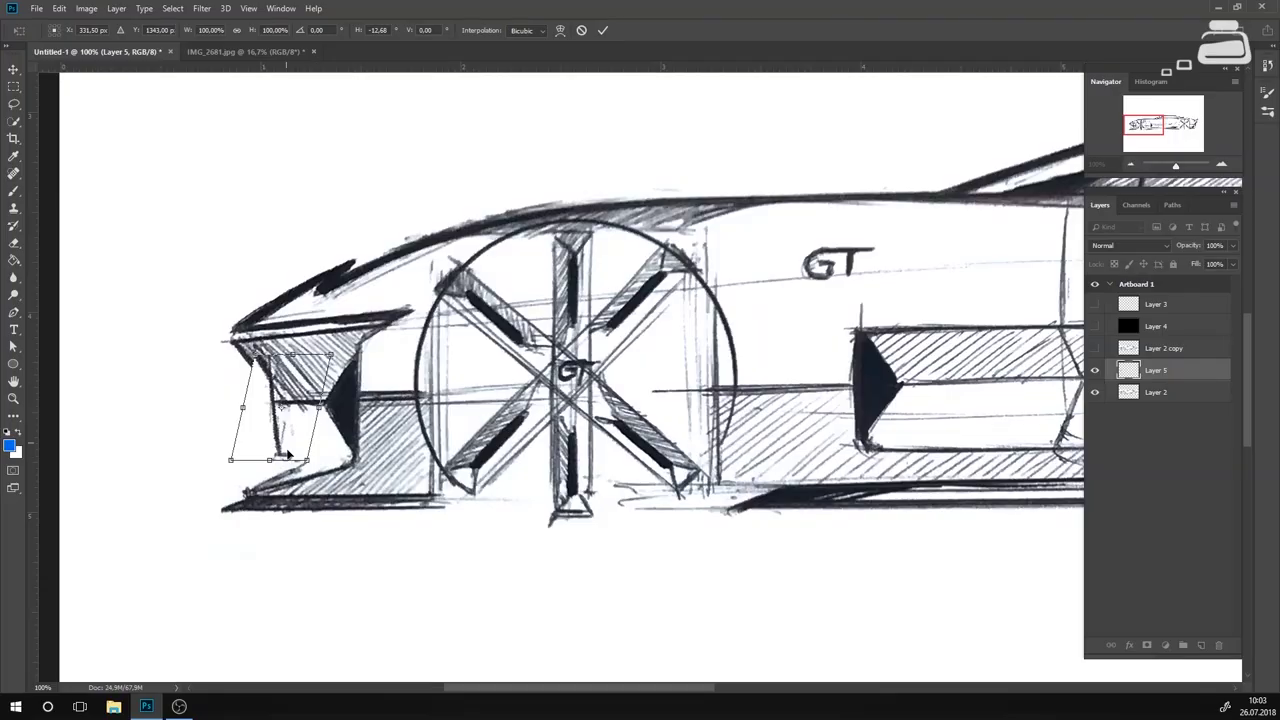
pyautogui.rightClick(287, 455)
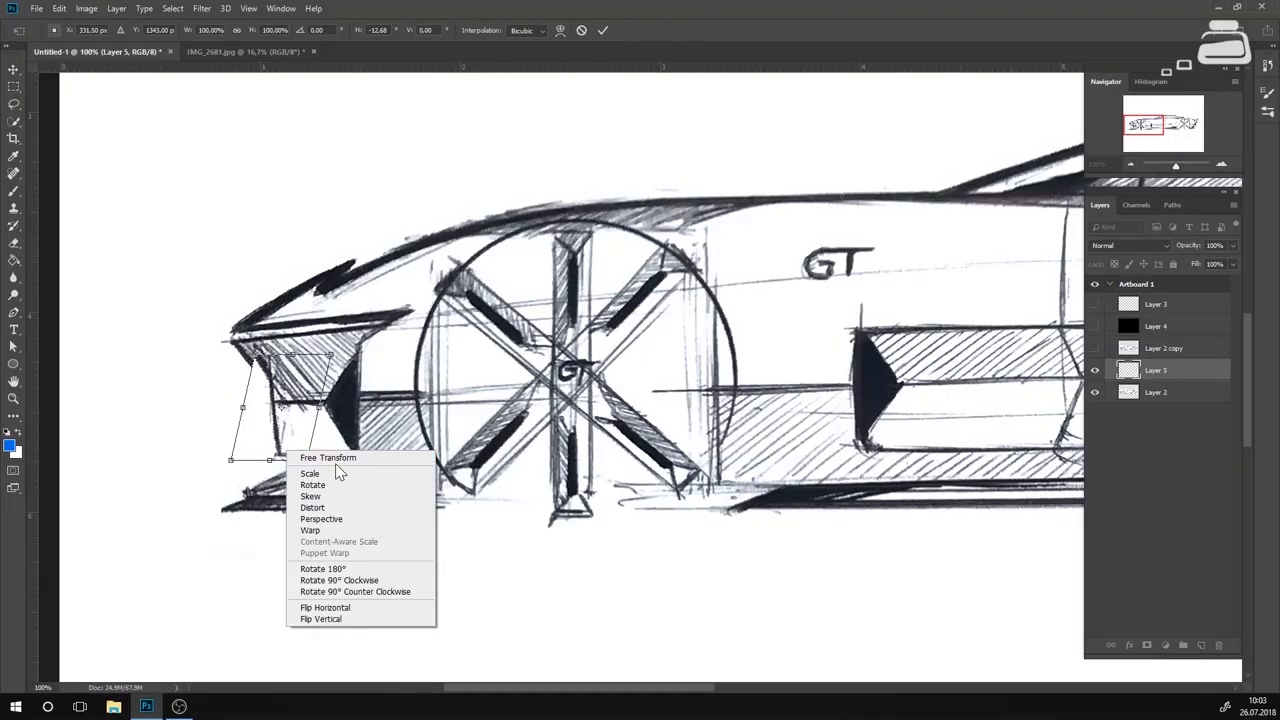
pyautogui.click(335, 465)
pyautogui.moveTo(287, 454); pyautogui.dragTo(286, 426)
pyautogui.rightClick(301, 370)
pyautogui.click(400, 384)
pyautogui.rightClick(293, 452)
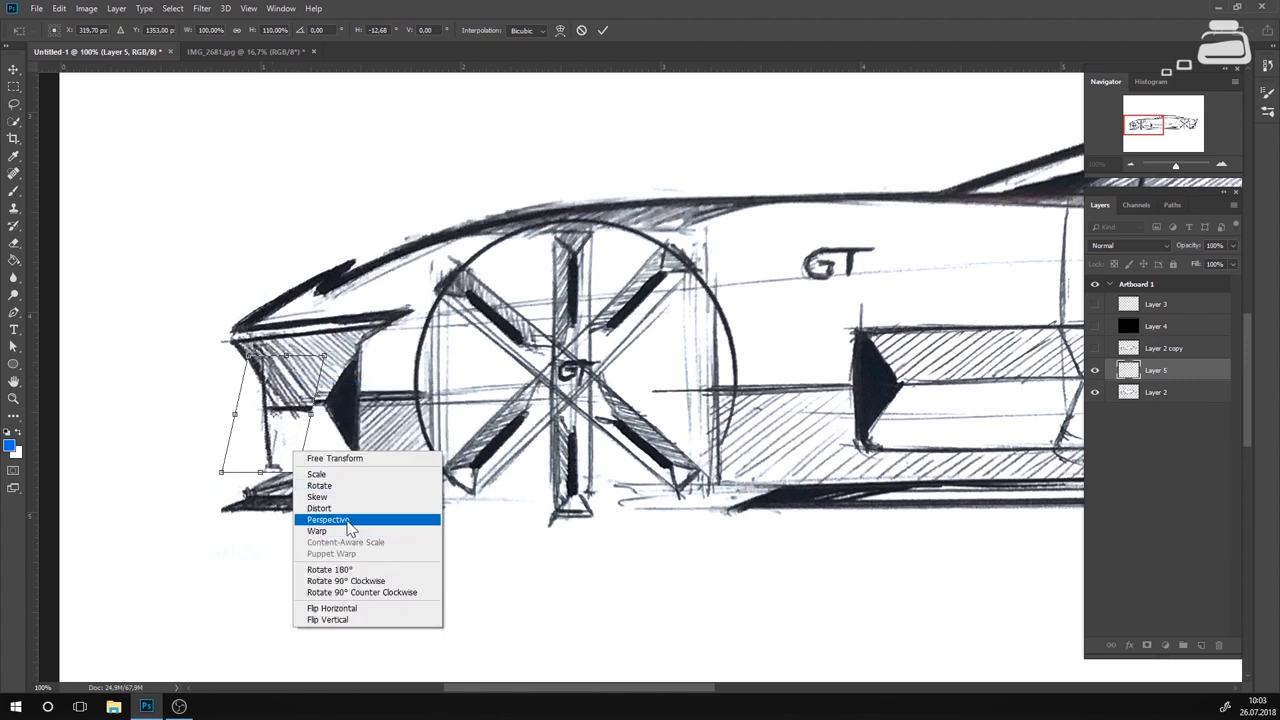
pyautogui.click(317, 497)
pyautogui.moveTo(261, 474); pyautogui.dragTo(266, 482)
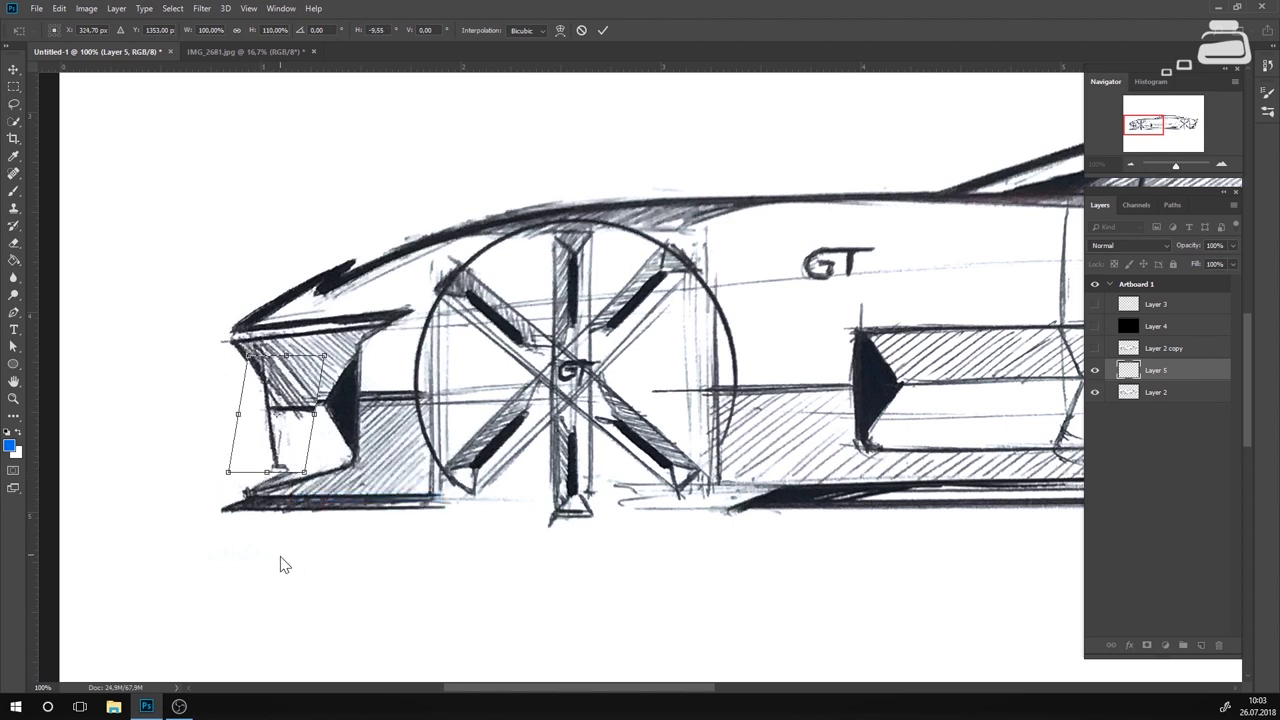
pyautogui.press('Return')
# Squash the bumper piece to about 84.66% height and slant it −4.86°.
pyautogui.press('m')
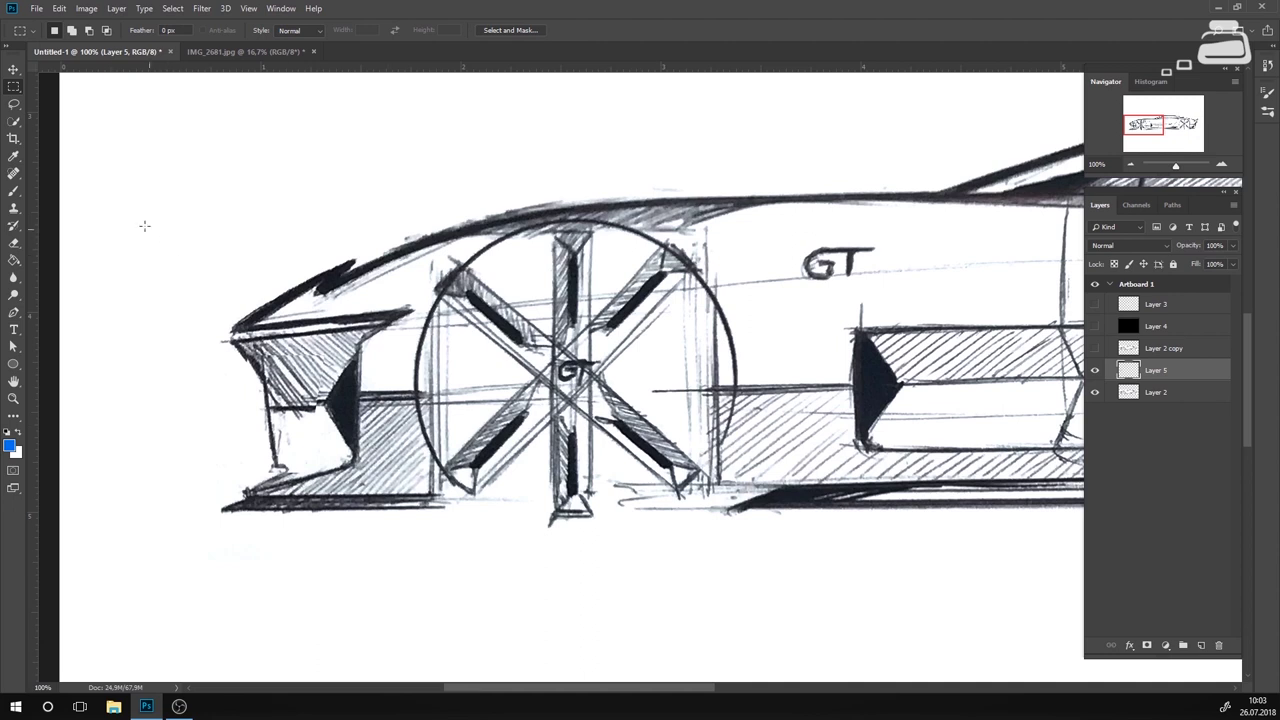
pyautogui.press('v')
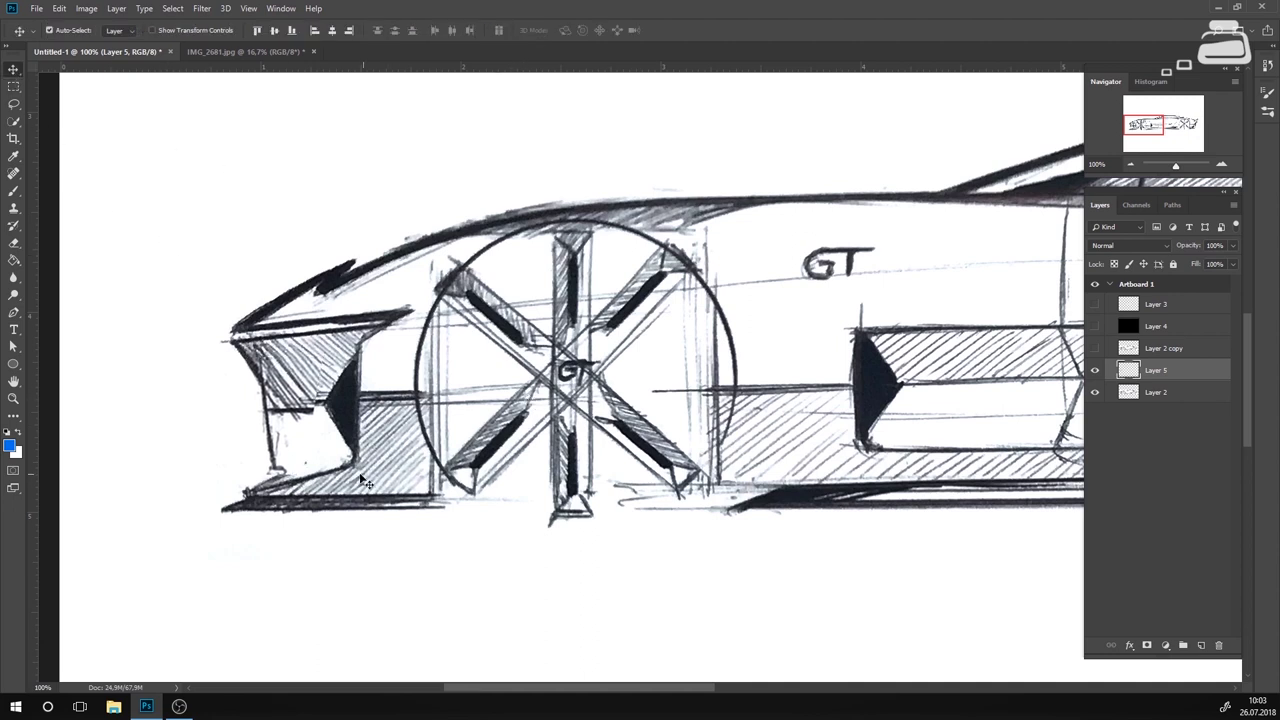
pyautogui.hotkey('ctrl', 't')
pyautogui.moveTo(275, 473); pyautogui.dragTo(279, 457)
pyautogui.rightClick(300, 445)
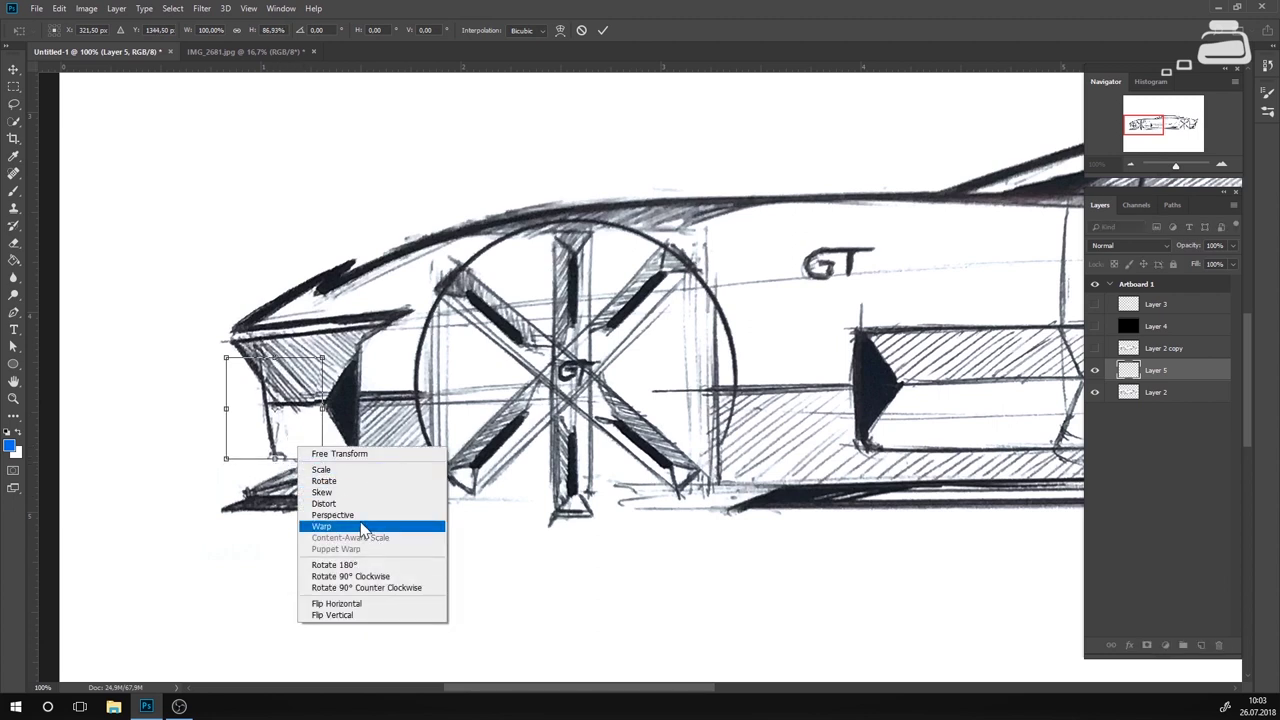
pyautogui.click(318, 487)
pyautogui.moveTo(276, 460)
pyautogui.mouseDown()
pyautogui.moveTo(266, 468)
pyautogui.moveTo(270, 455)
pyautogui.mouseUp()
pyautogui.rightClick(290, 444)
pyautogui.click(310, 460)
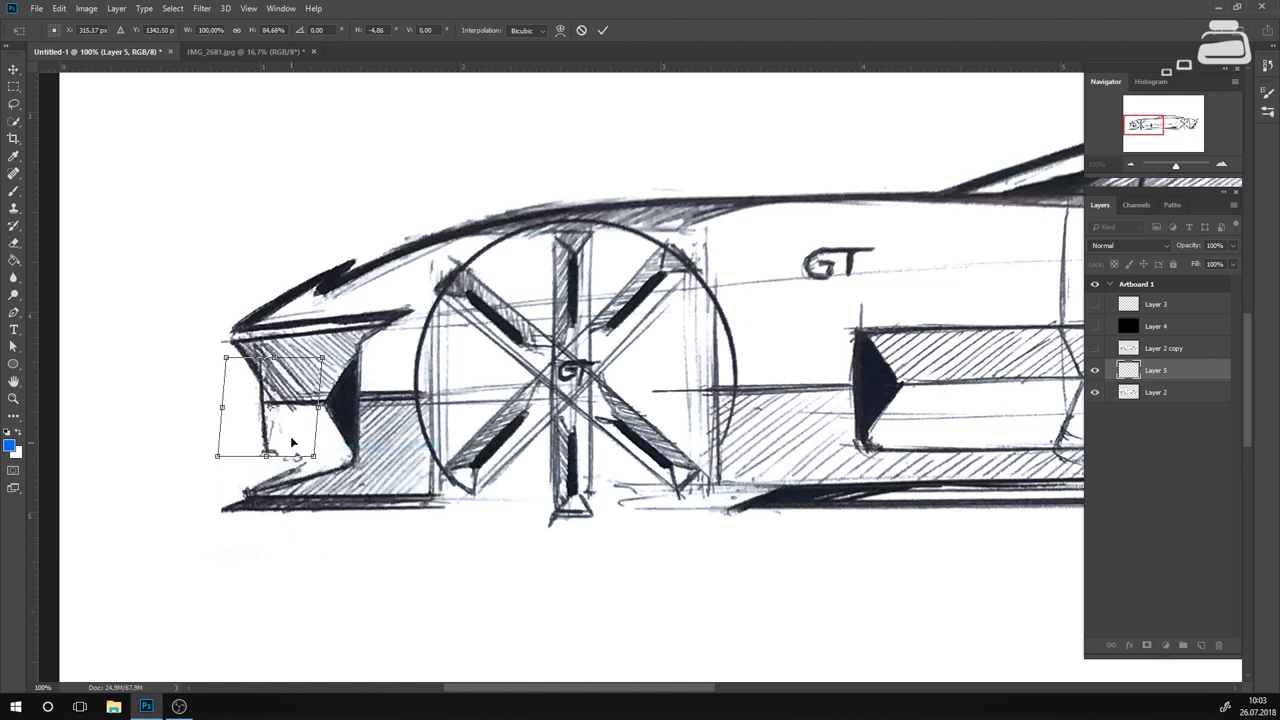
pyautogui.rightClick(290, 436)
pyautogui.click(380, 508)
pyautogui.press('Return')
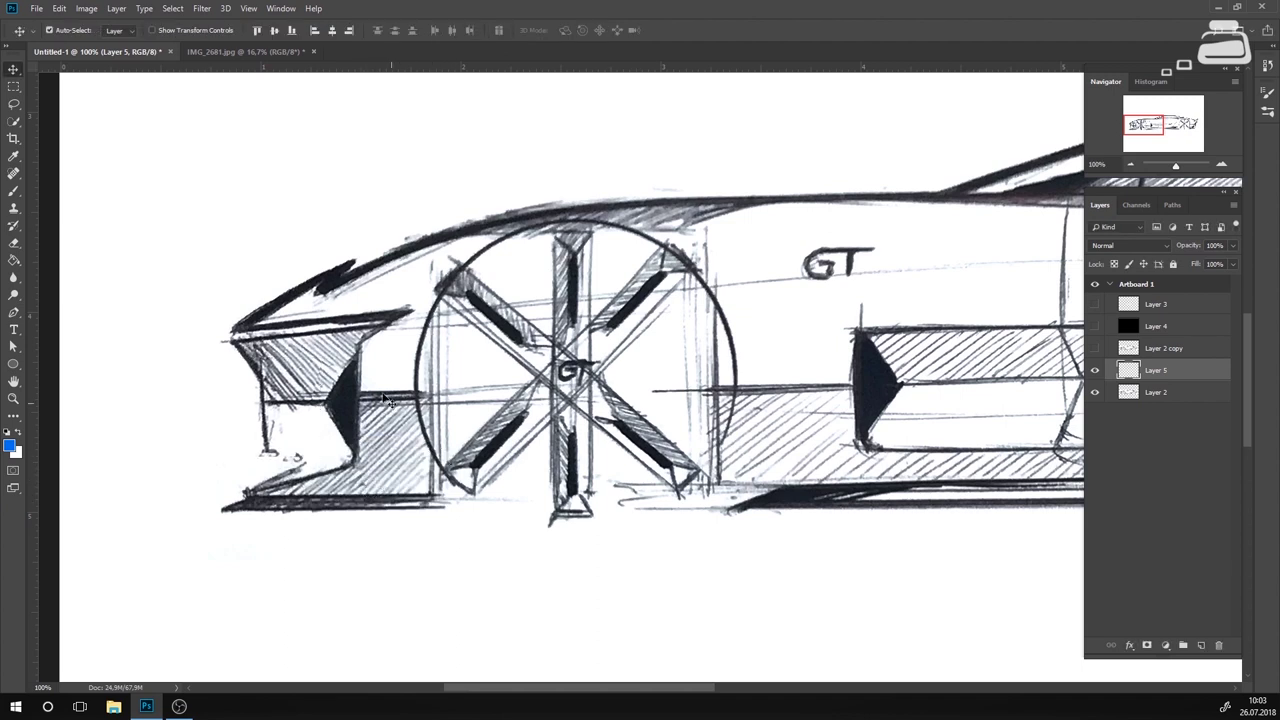
# Zoom out and toggle Layer 5 on and off to compare the bumper correction.
pyautogui.click(1132, 165)
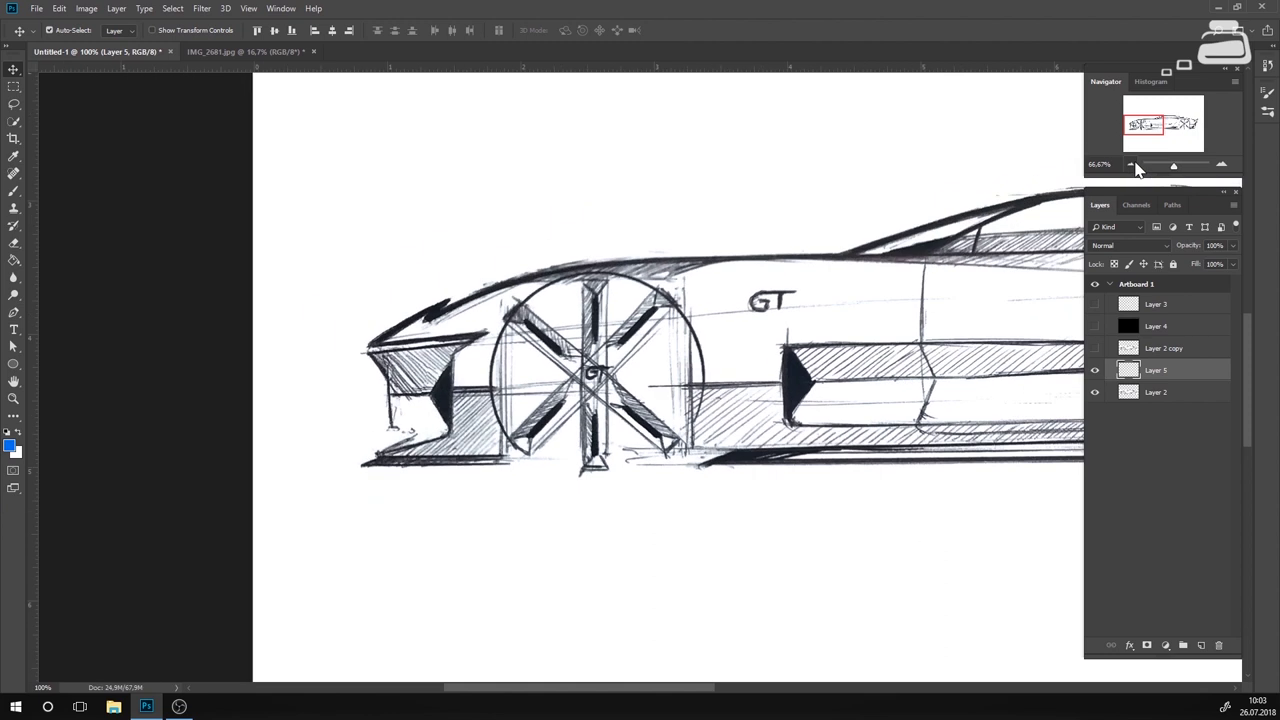
pyautogui.click(1132, 165)
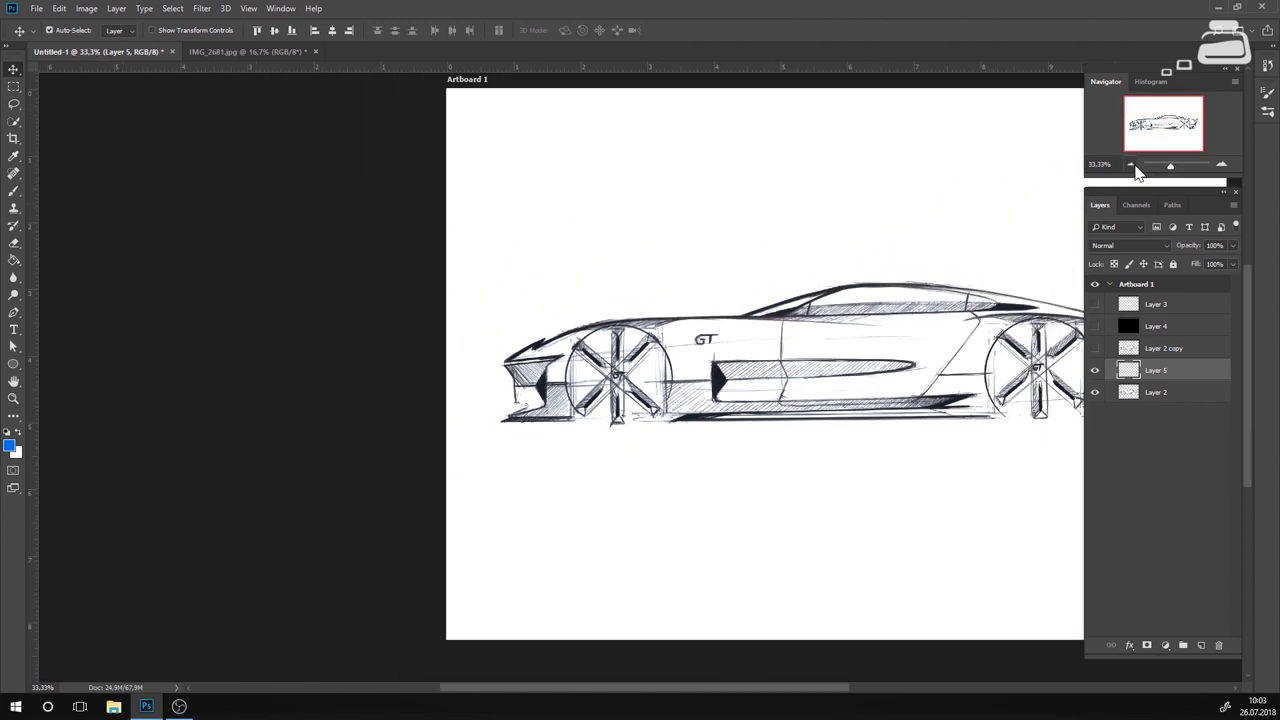
pyautogui.click(1099, 372)
pyautogui.click(1099, 372)
pyautogui.click(1101, 372)
pyautogui.click(1103, 372)
pyautogui.click(1105, 373)
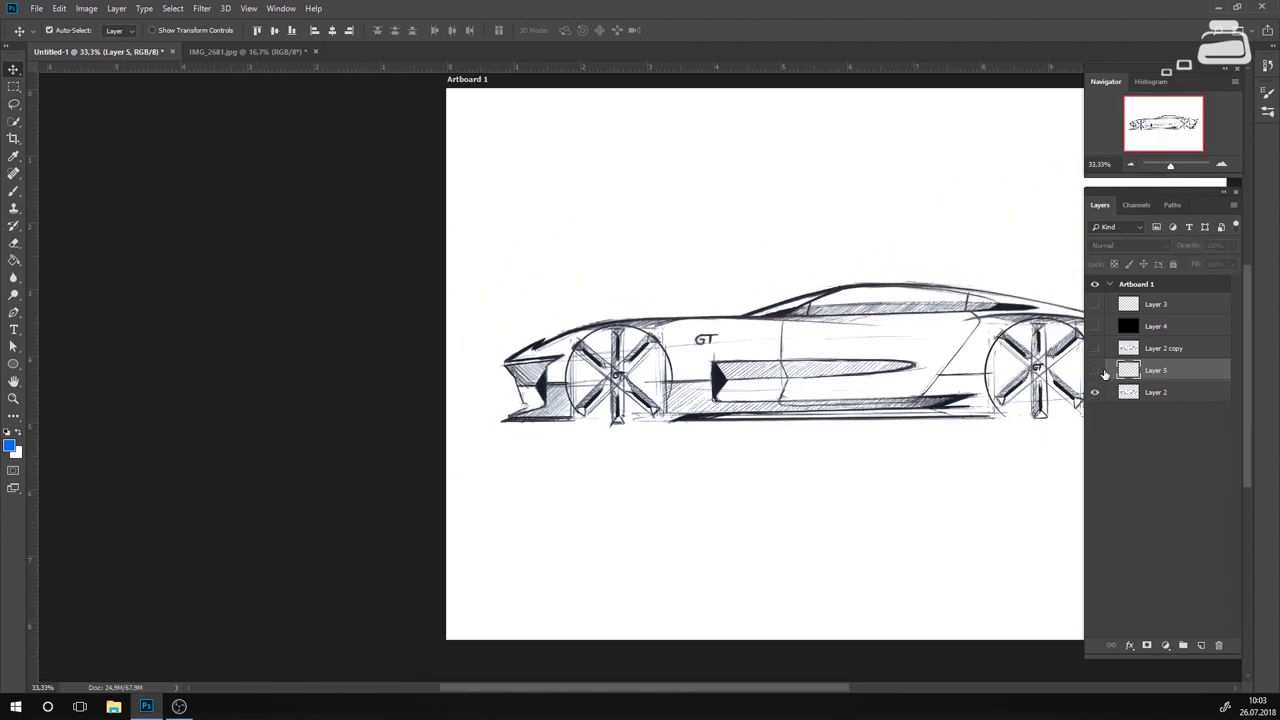
pyautogui.click(1104, 372)
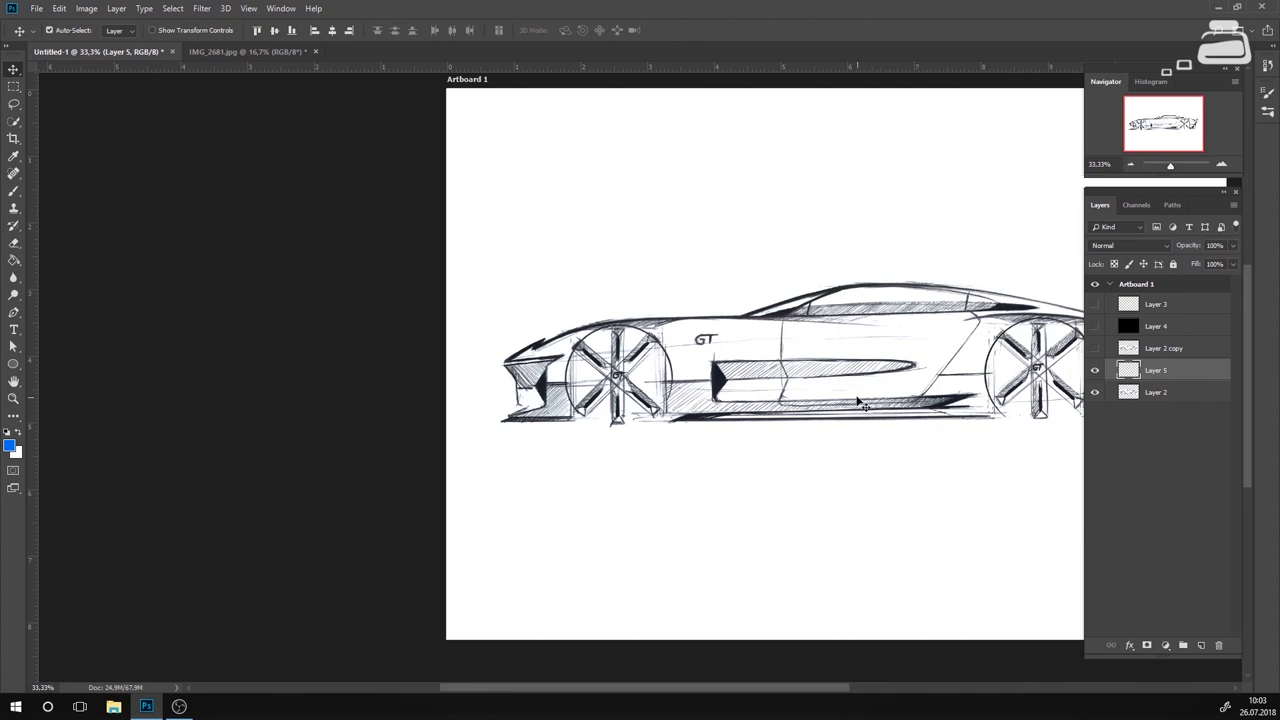
# Give the Layer 5 bumper piece a perspective tilt of about −3.98° vertical skew.
pyautogui.hotkey('ctrl', 't')
pyautogui.rightClick(533, 397)
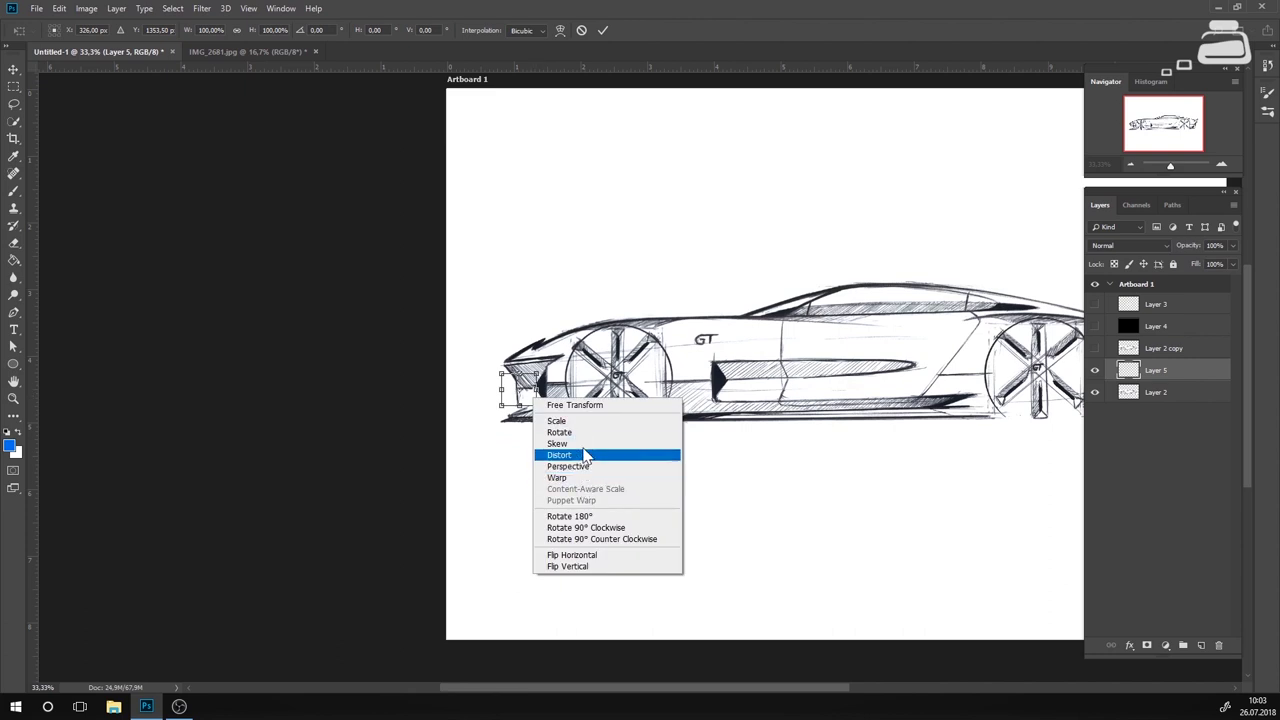
pyautogui.click(1204, 181)
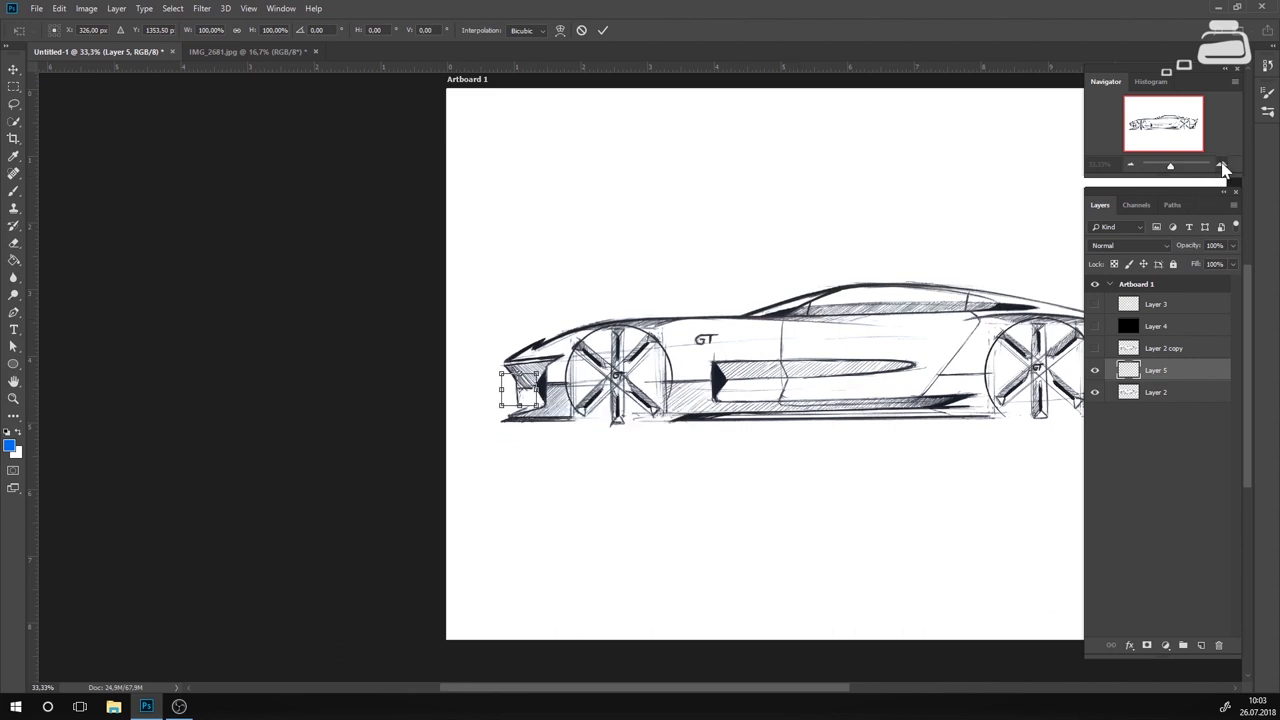
pyautogui.click(1222, 166)
pyautogui.click(1222, 166)
pyautogui.rightClick(321, 427)
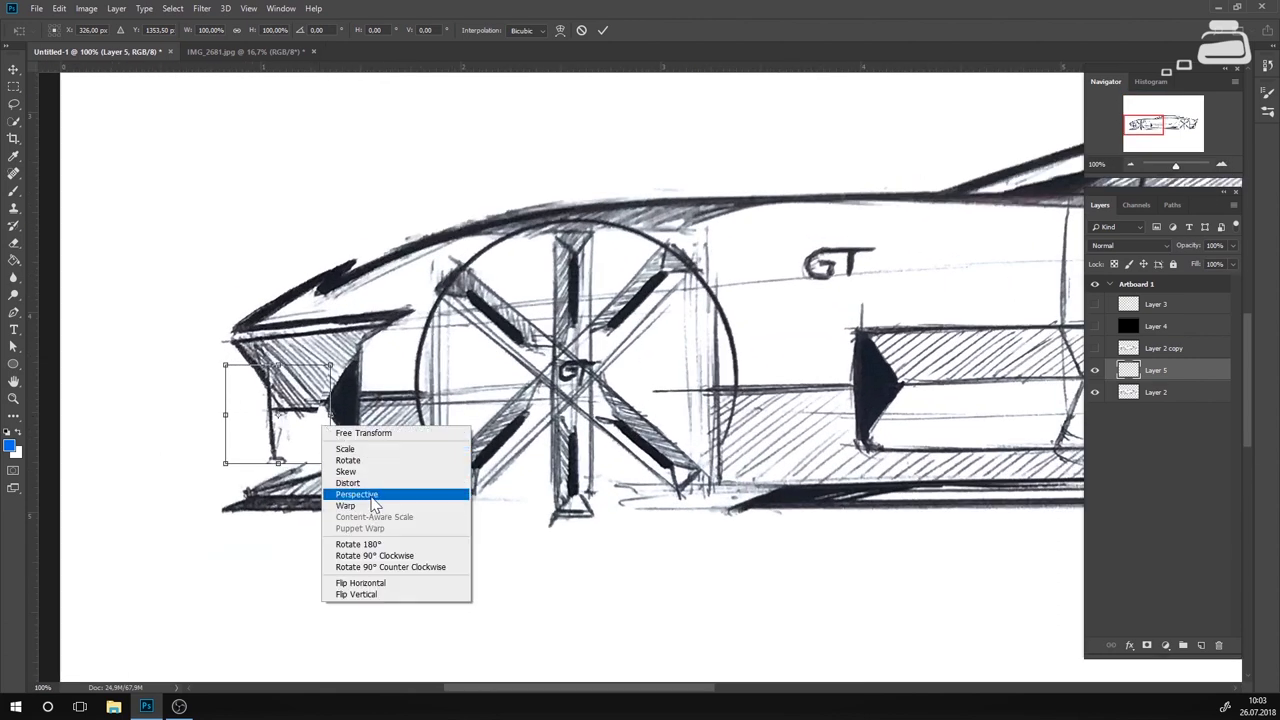
pyautogui.click(371, 497)
pyautogui.moveTo(330, 414); pyautogui.dragTo(334, 404)
# Commit the bumper perspective, then erase stray hatching around the headlight with a hard round 146 px eraser.
pyautogui.press('Return')
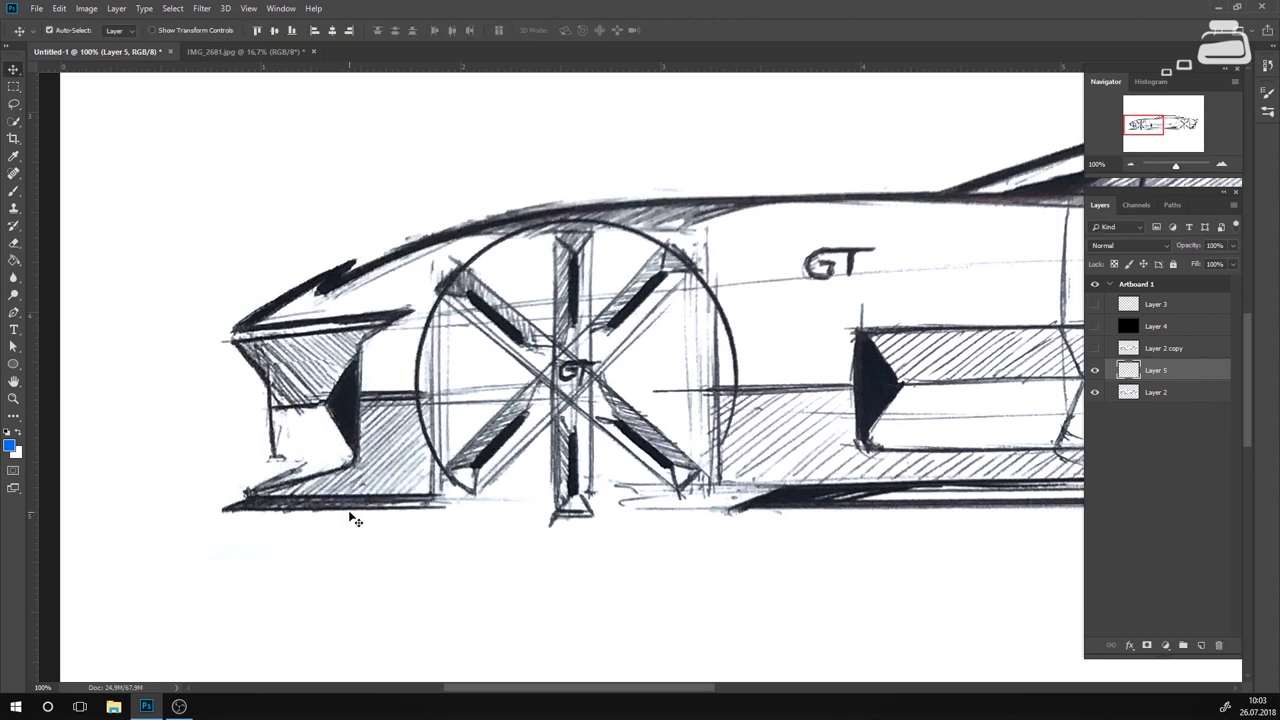
pyautogui.hotkey('ctrl', 'z')
pyautogui.hotkey('ctrl', 'z')
pyautogui.hotkey('ctrl', 'z')
pyautogui.hotkey('ctrl', 'z')
pyautogui.hotkey('ctrl', 'z')
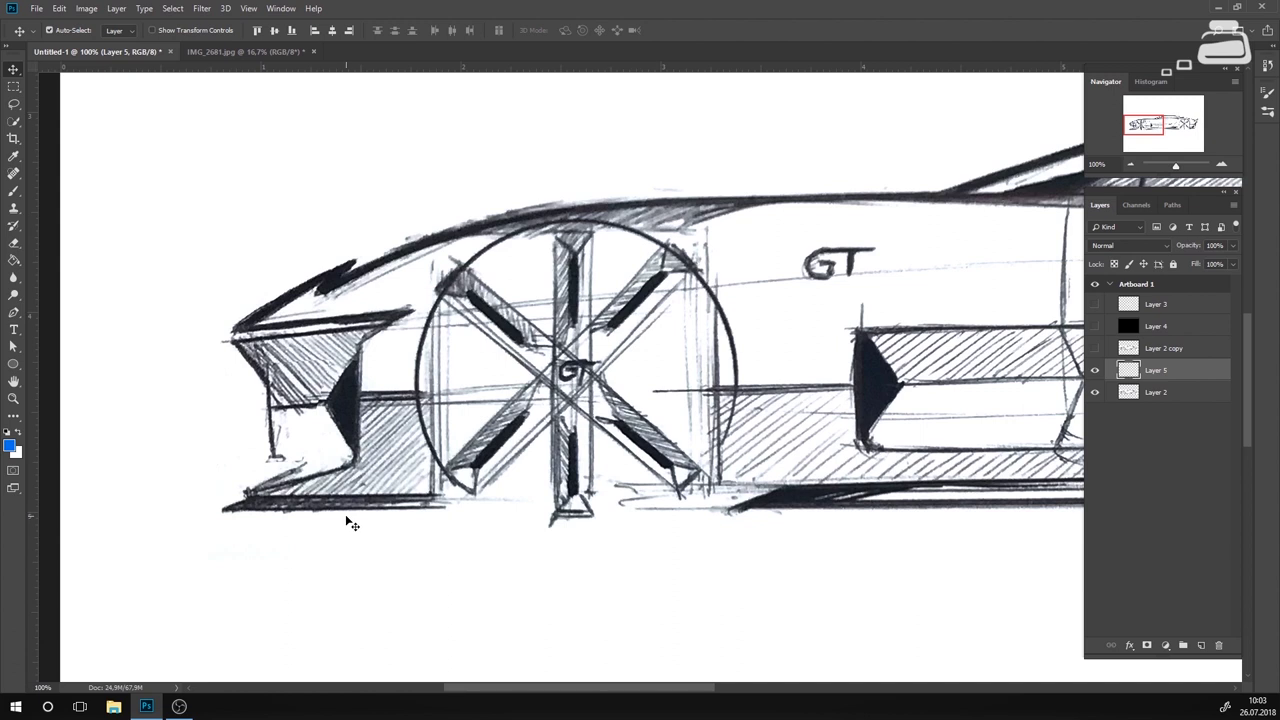
pyautogui.press('e')
pyautogui.rightClick(460, 326)
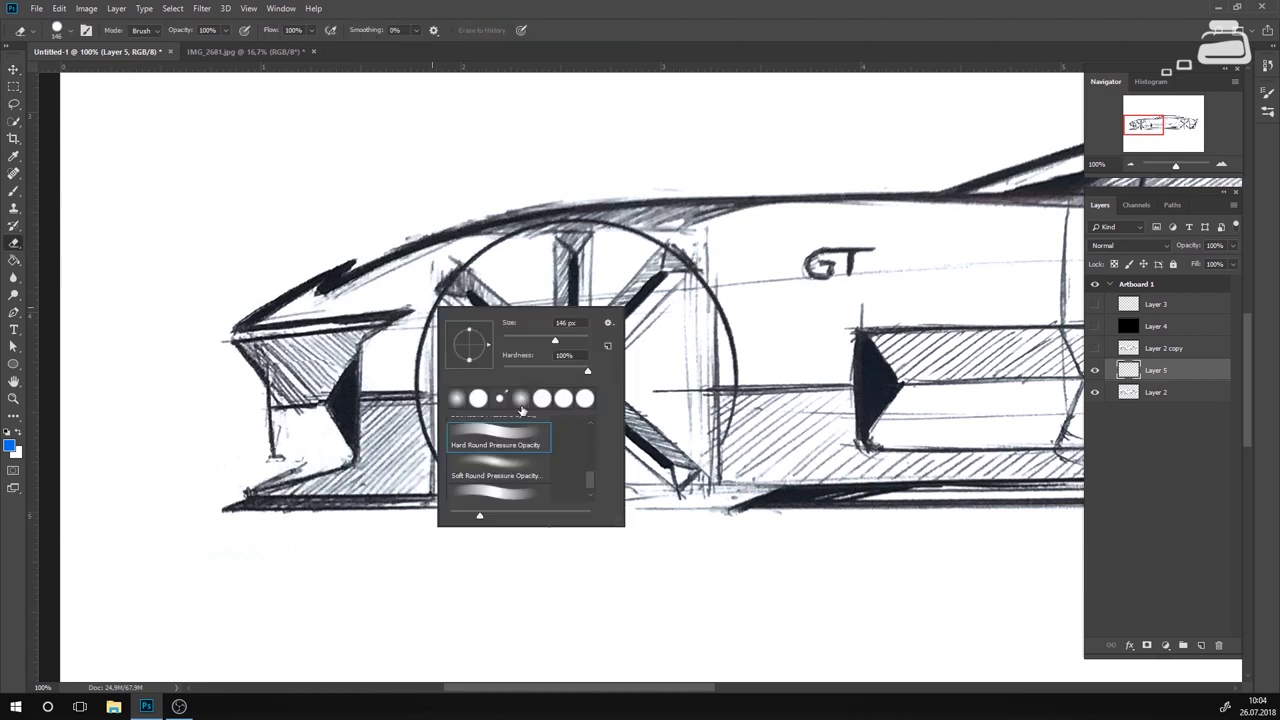
pyautogui.click(310, 345)
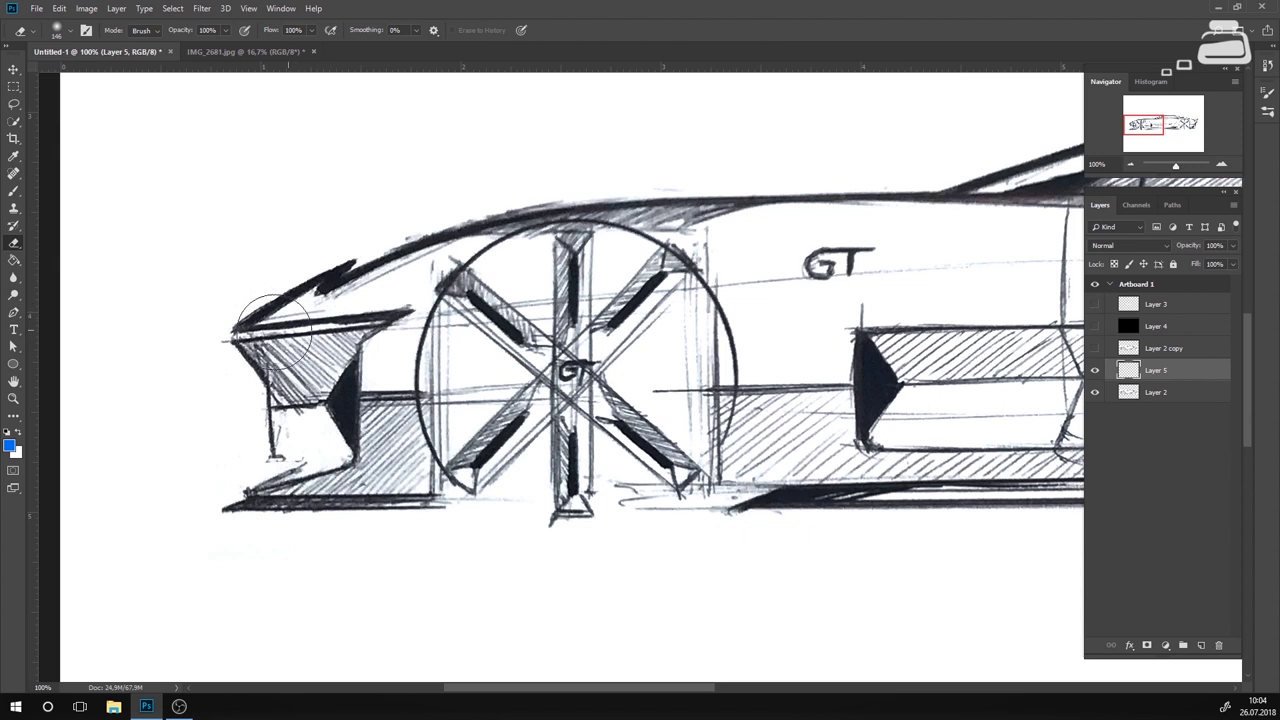
pyautogui.moveTo(360, 397)
pyautogui.mouseDown()
pyautogui.moveTo(363, 514)
pyautogui.moveTo(388, 540)
pyautogui.mouseUp()
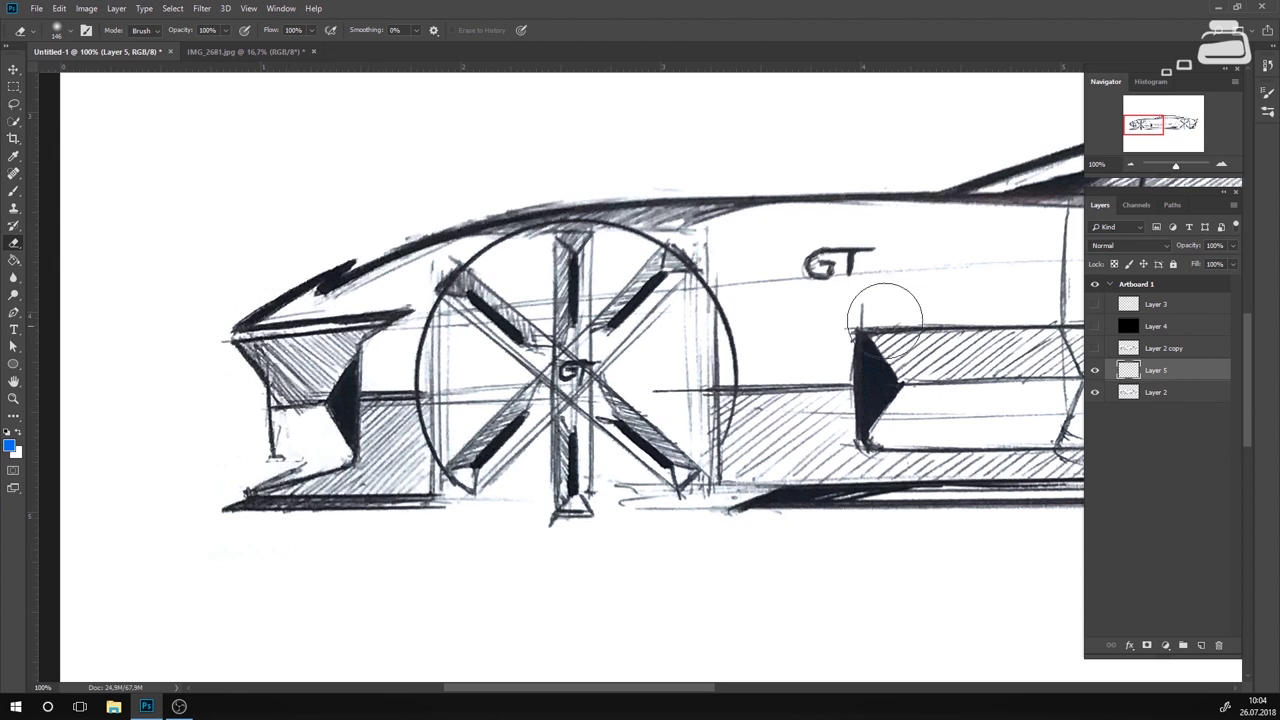
pyautogui.click(1131, 164)
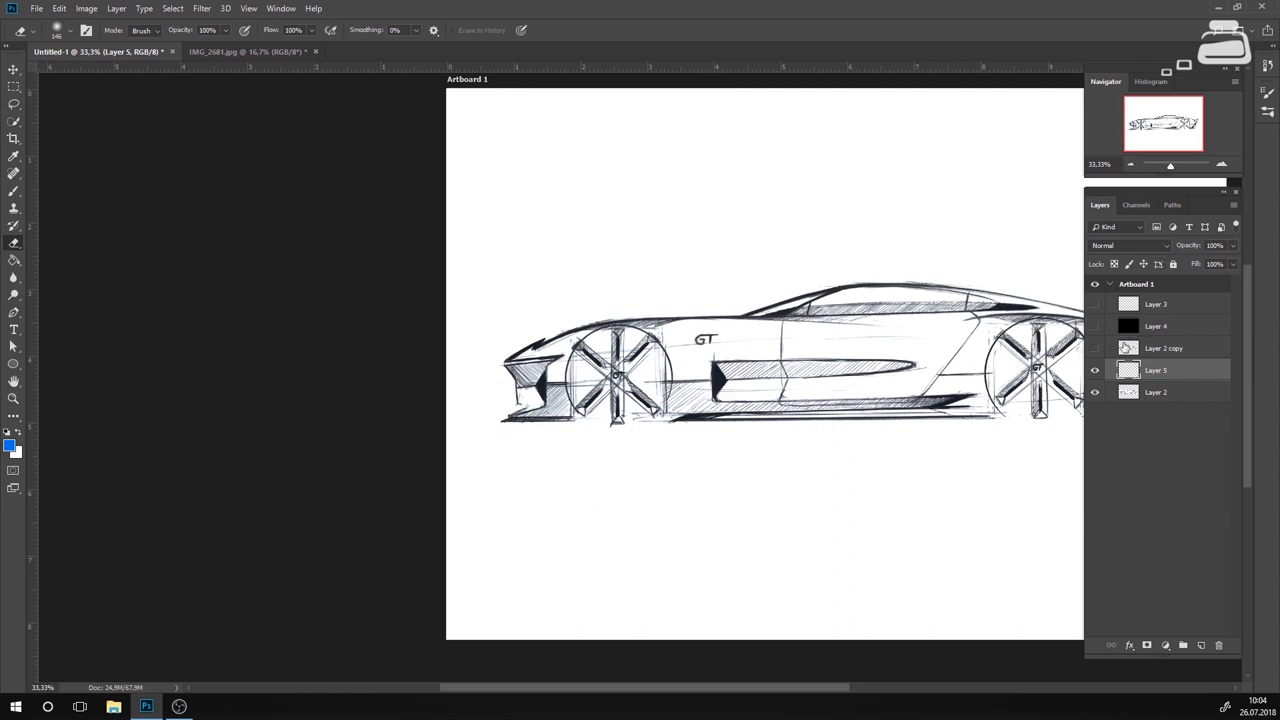
# Show Layer 5 again, shift the view, and begin a lasso selection along the roof.
pyautogui.click(1095, 370)
pyautogui.moveTo(962, 472)
pyautogui.mouseDown()
pyautogui.moveTo(905, 523)
pyautogui.moveTo(600, 503)
pyautogui.mouseUp()
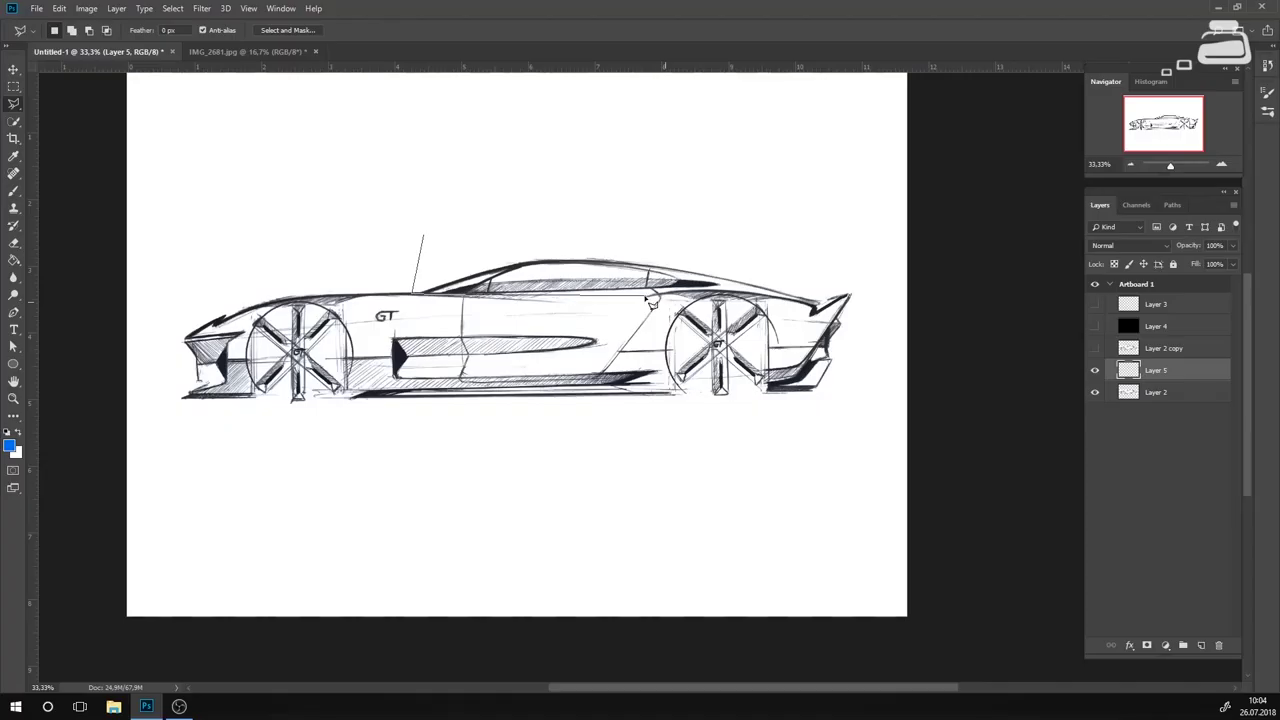
pyautogui.moveTo(650, 302); pyautogui.dragTo(700, 296)
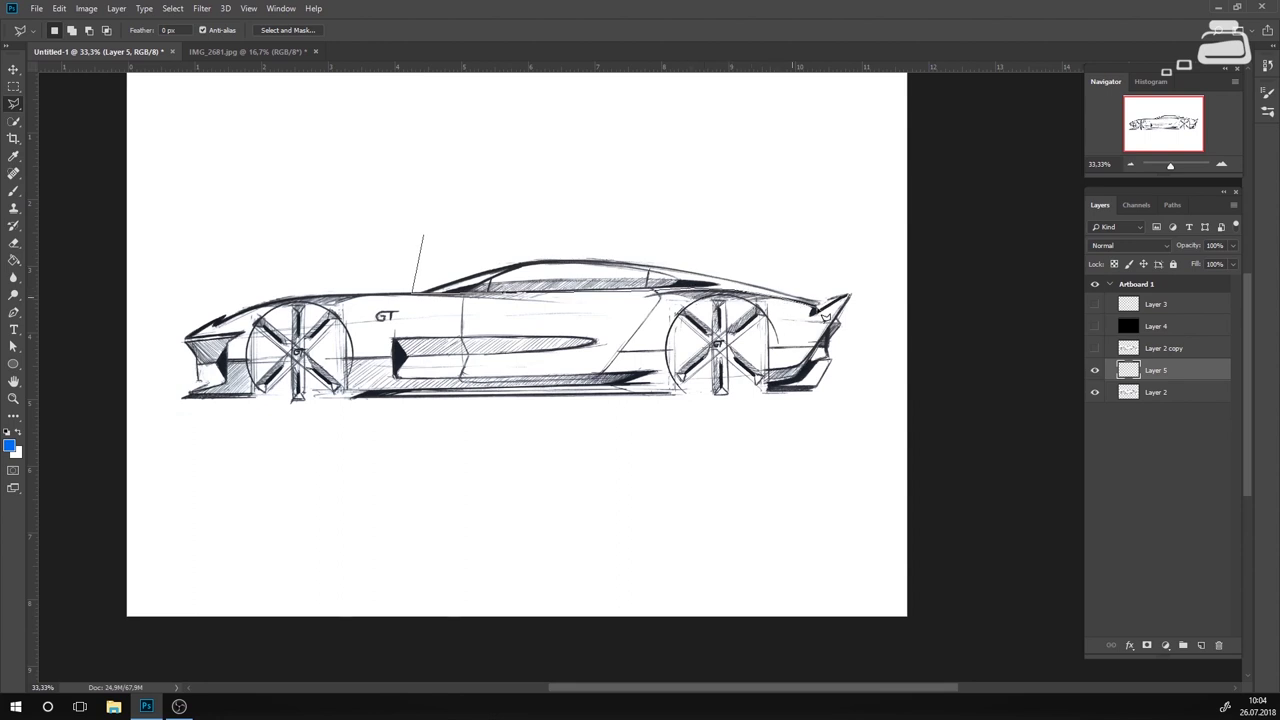
# Close the roof lasso selection, copy it onto a new Layer 6, and start Free Transform.
pyautogui.moveTo(805, 312); pyautogui.dragTo(735, 292)
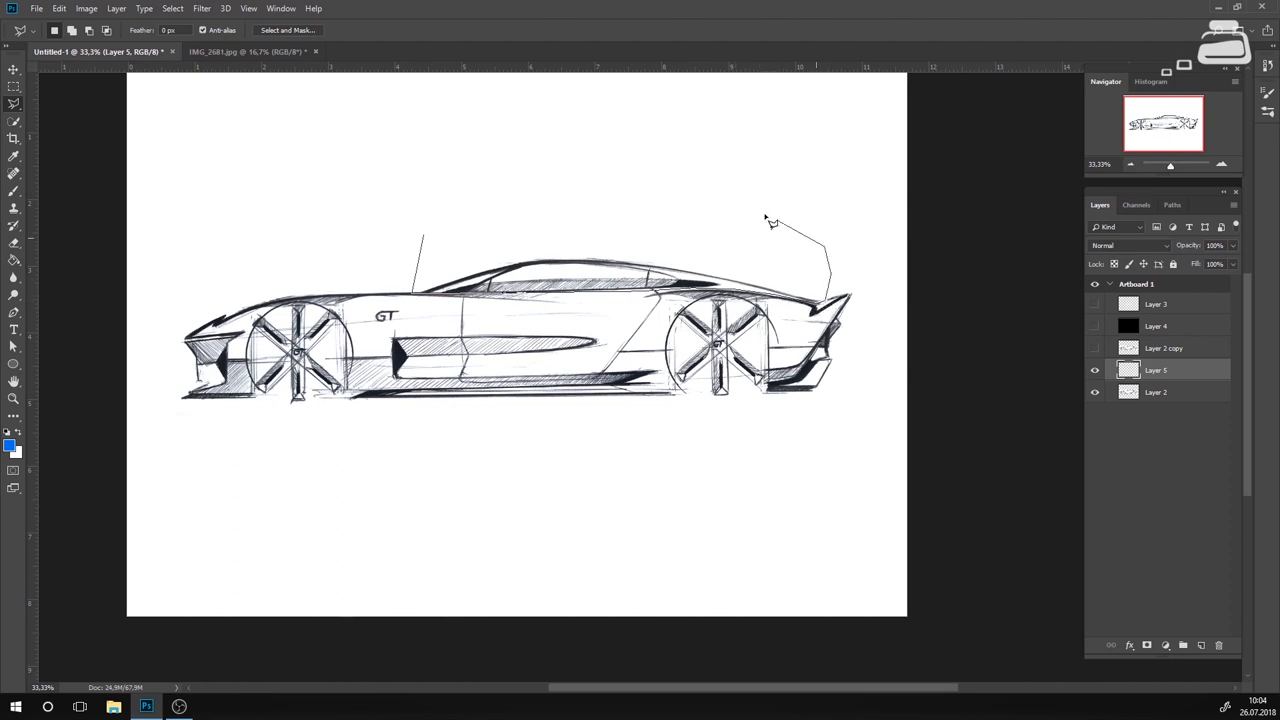
pyautogui.moveTo(772, 222)
pyautogui.mouseDown()
pyautogui.moveTo(604, 179)
pyautogui.moveTo(451, 211)
pyautogui.moveTo(424, 240)
pyautogui.mouseUp()
pyautogui.hotkey('ctrl', 'j')
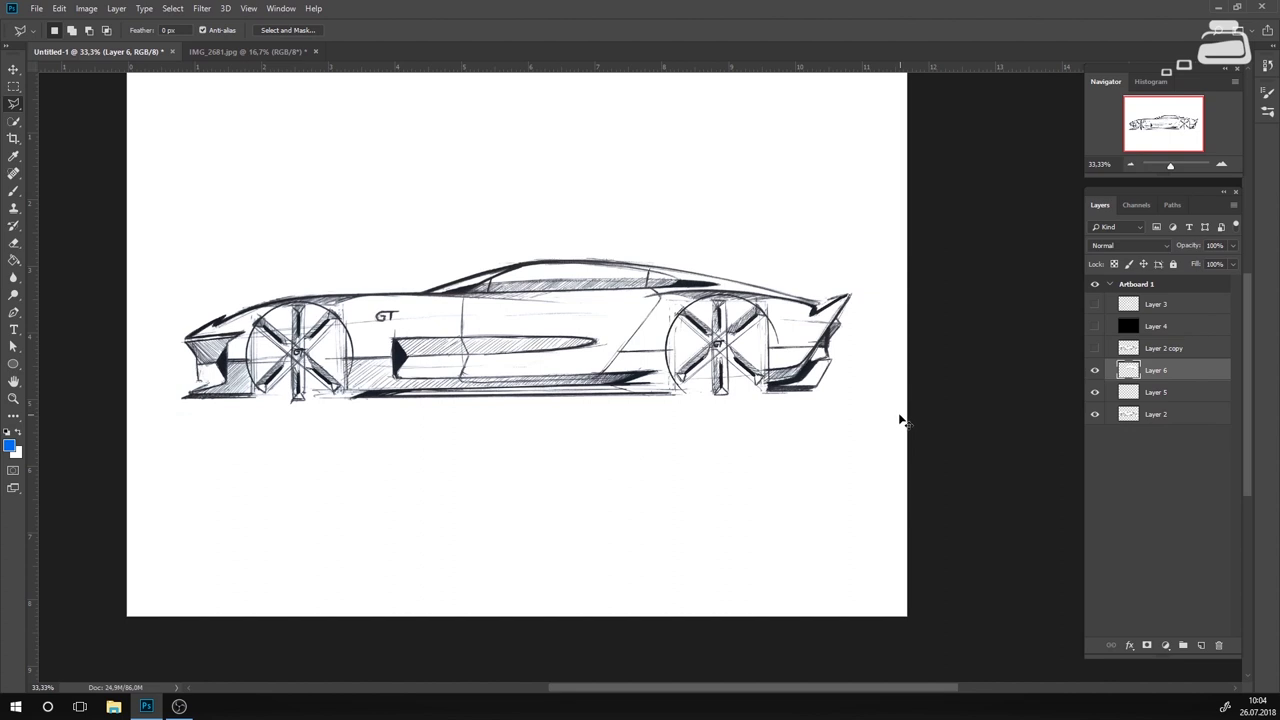
pyautogui.hotkey('ctrl', 't')
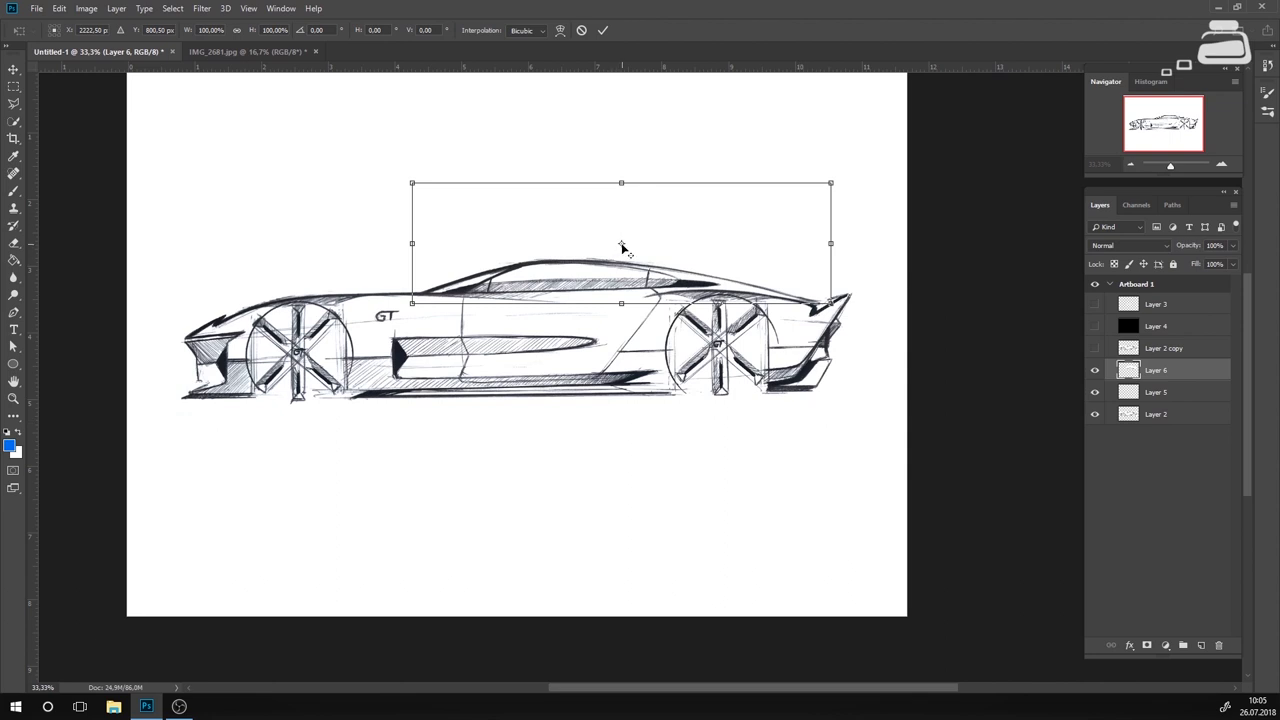
# Transform the Layer 6 roof to about 101.42% width, 106.56% height and −0.71° rotation.
pyautogui.moveTo(621, 247); pyautogui.dragTo(469, 300)
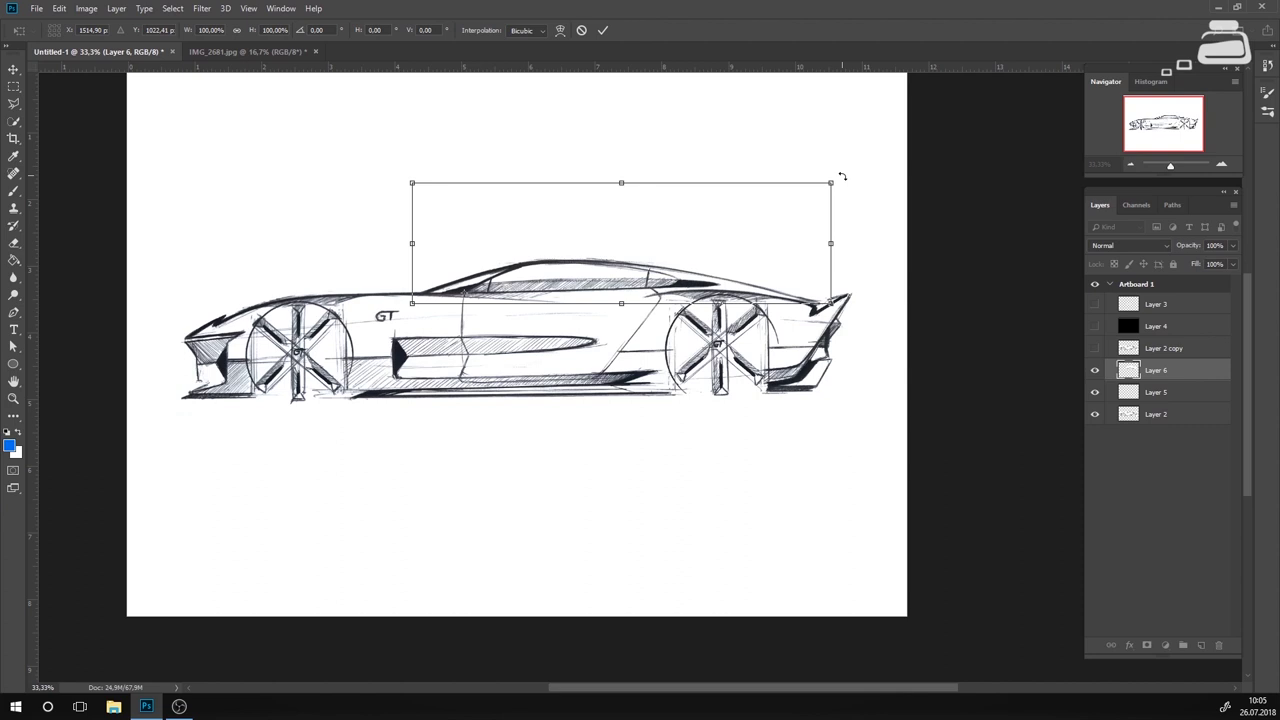
pyautogui.moveTo(850, 184); pyautogui.dragTo(852, 178)
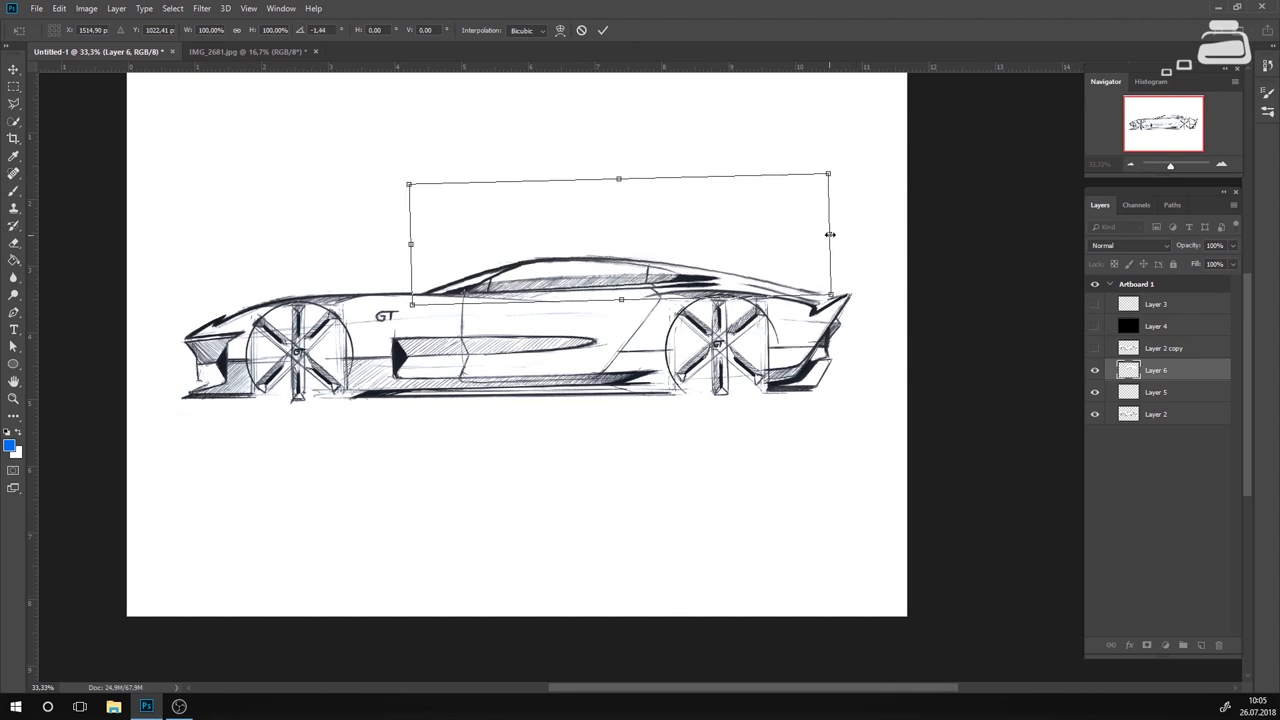
pyautogui.moveTo(829, 234); pyautogui.dragTo(833, 234)
pyautogui.moveTo(851, 175); pyautogui.dragTo(856, 202)
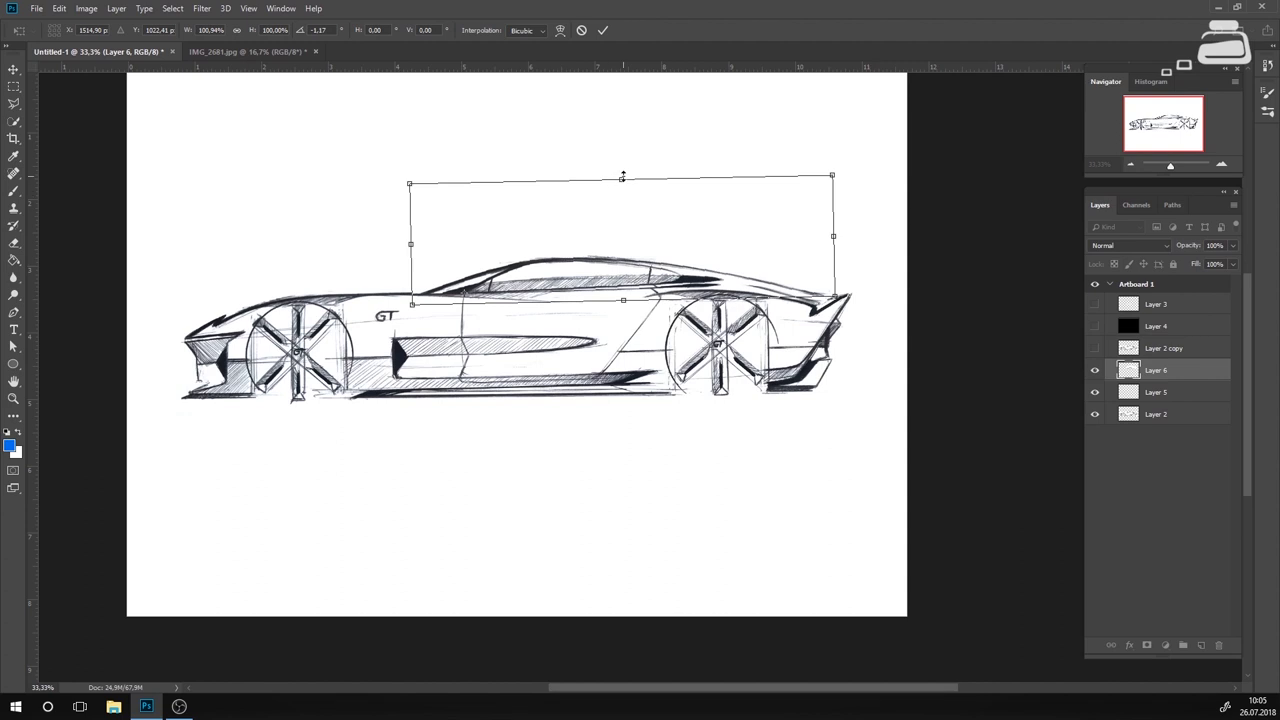
pyautogui.moveTo(623, 177); pyautogui.dragTo(622, 170)
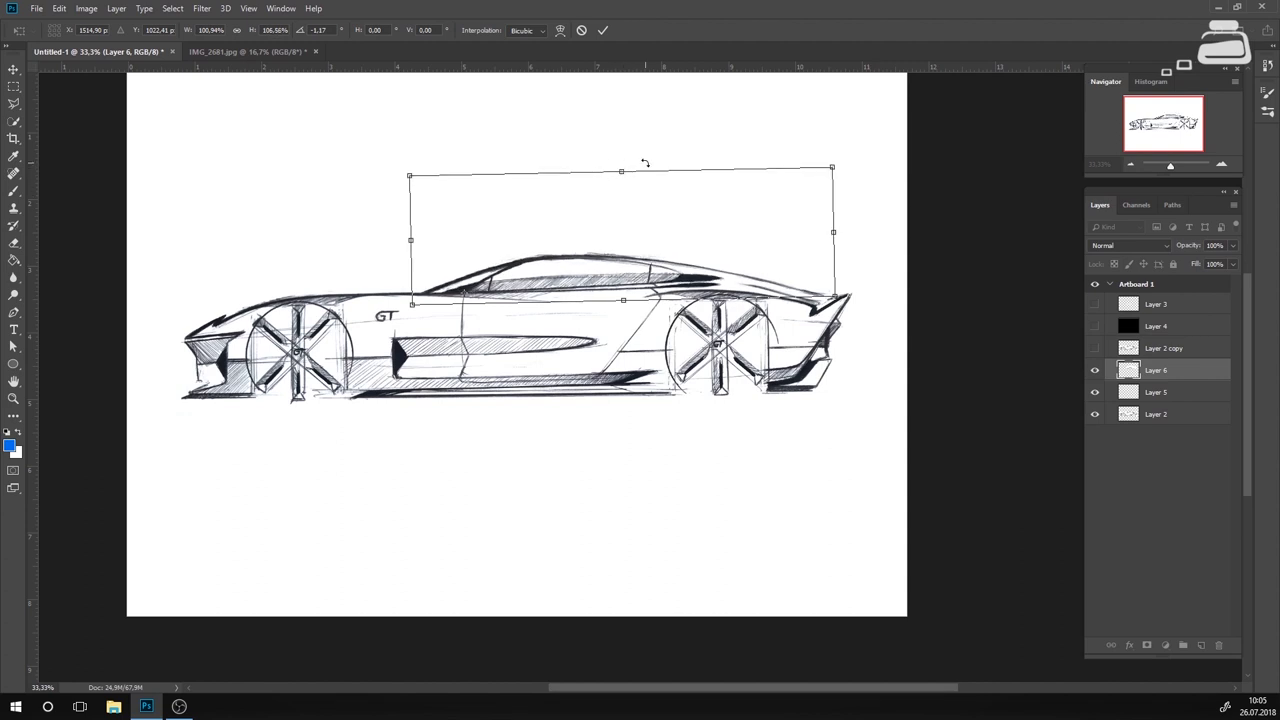
pyautogui.moveTo(852, 175); pyautogui.dragTo(857, 183)
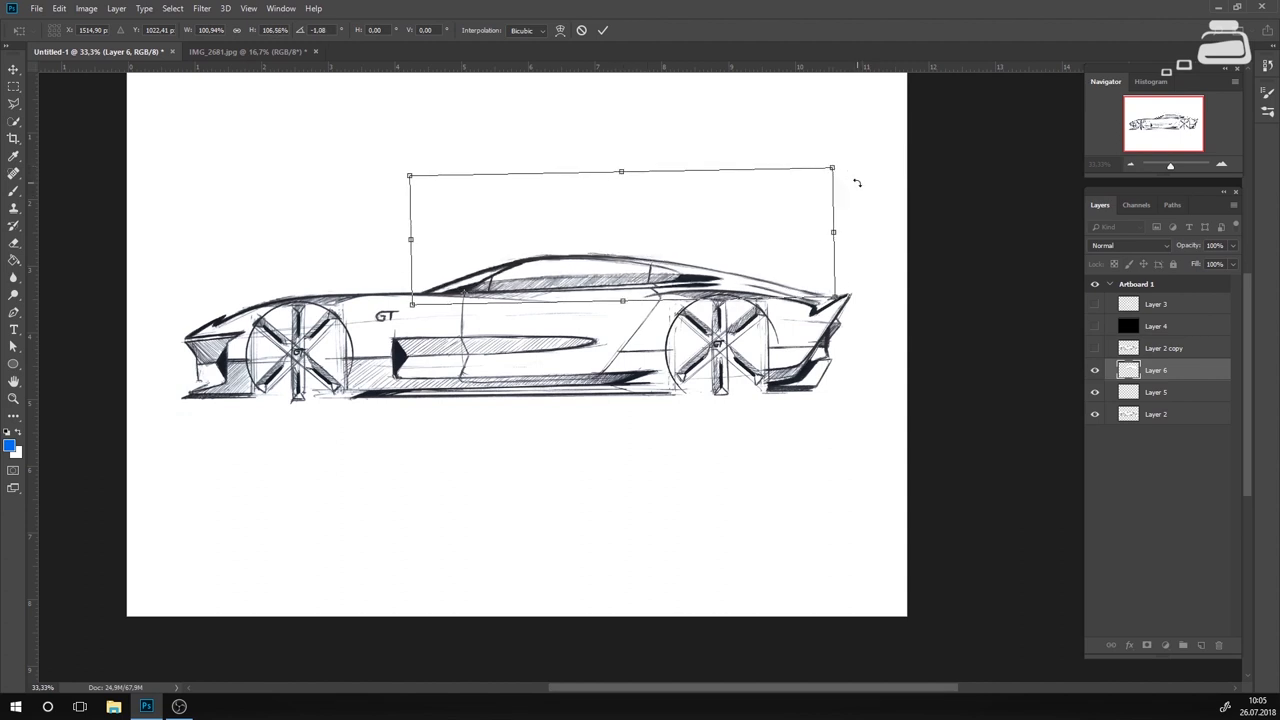
pyautogui.moveTo(836, 233); pyautogui.dragTo(856, 199)
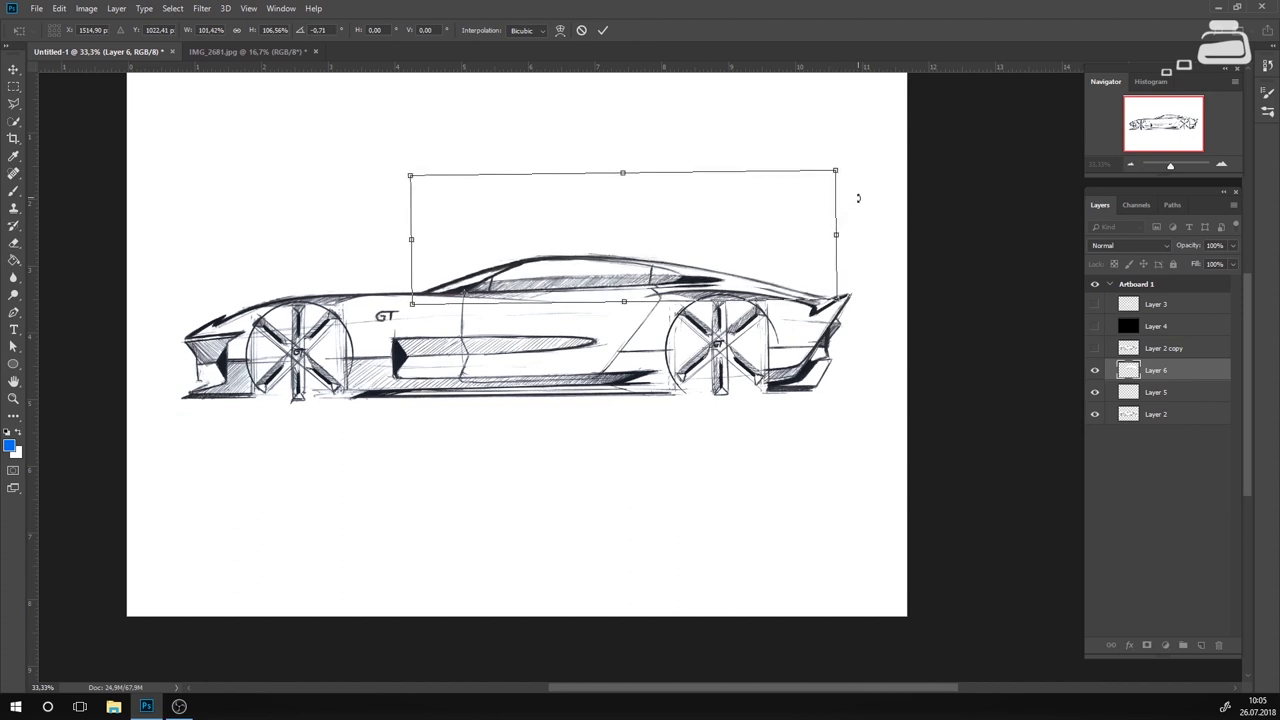
pyautogui.press('Return')
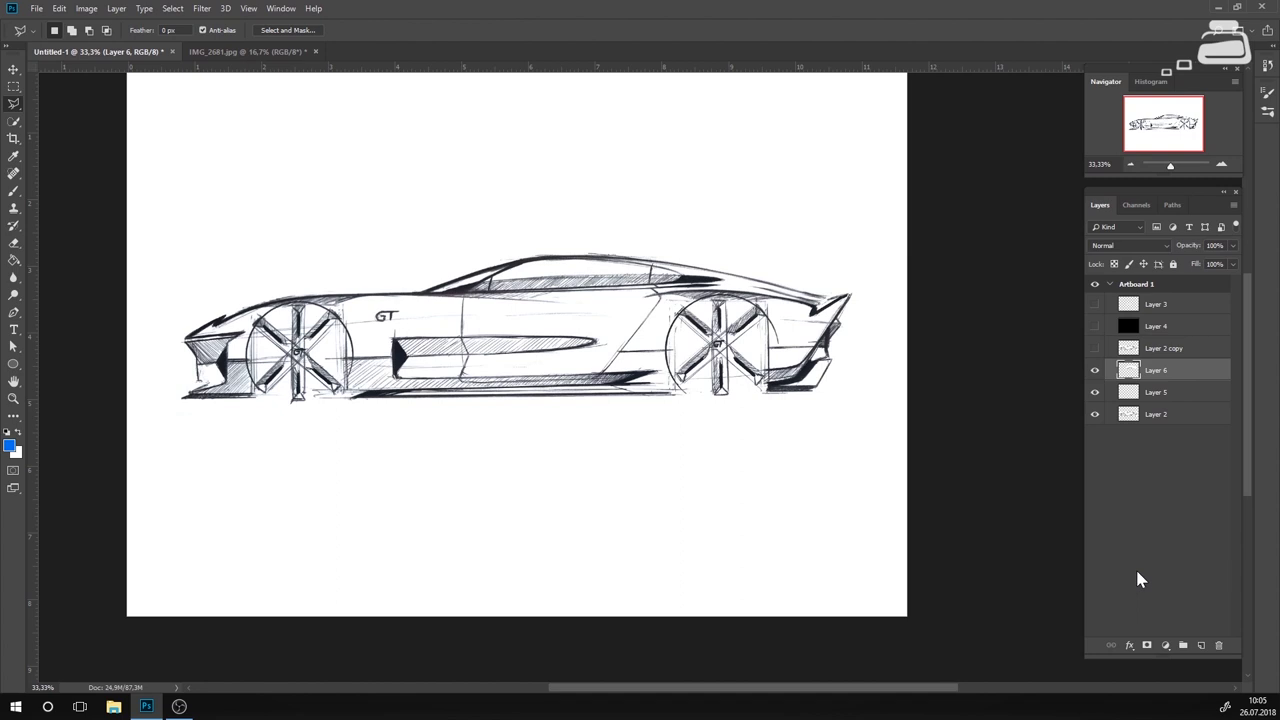
# Choose the Hard Round Pressure Opacity brush, zoom in, and add a new Layer 7.
pyautogui.click(13, 190)
pyautogui.rightClick(747, 443)
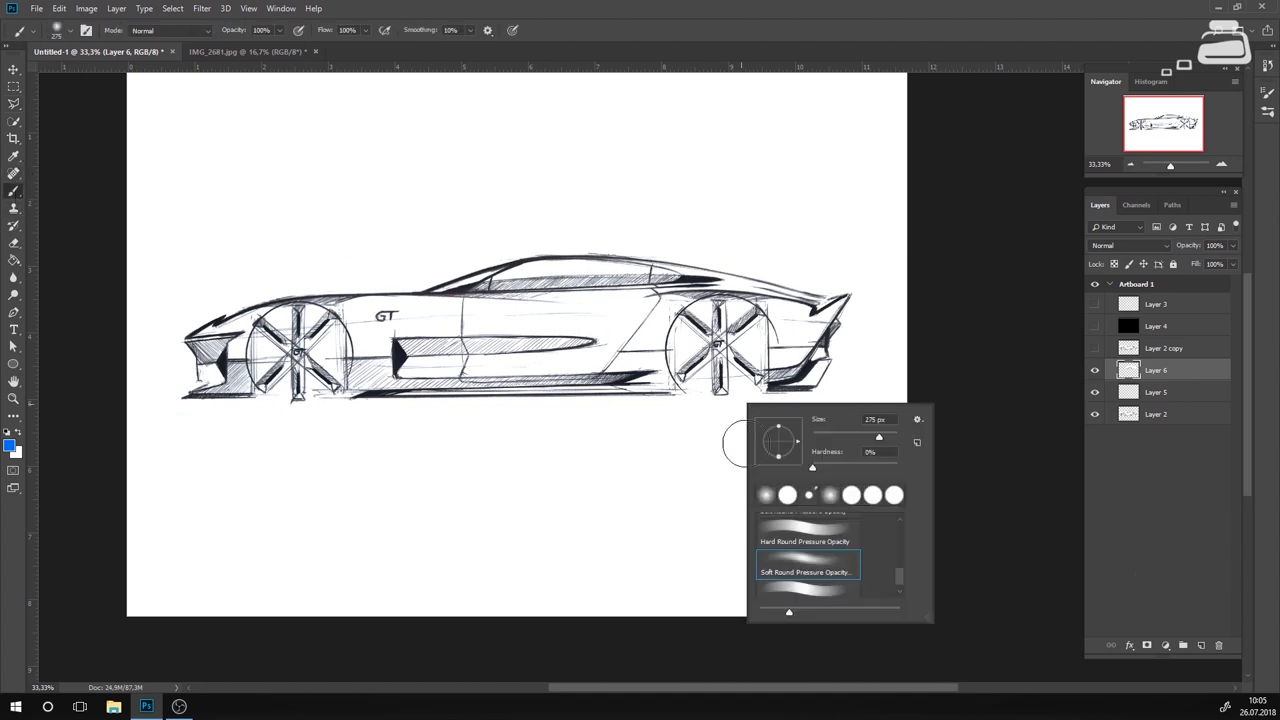
pyautogui.click(828, 539)
pyautogui.click(1221, 164)
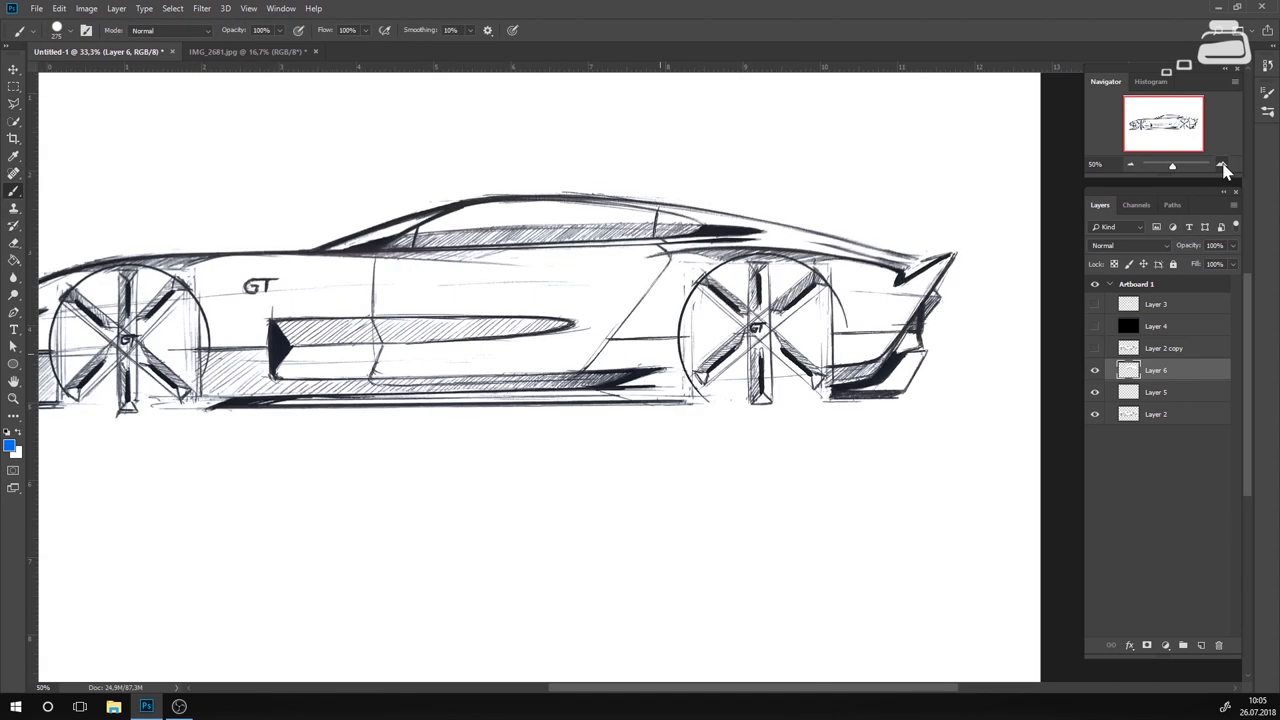
pyautogui.click(1221, 164)
pyautogui.click(1201, 645)
# Shrink the brush and redraw the roof and rear deck lines toward the spoiler.
pyautogui.rightClick(458, 262)
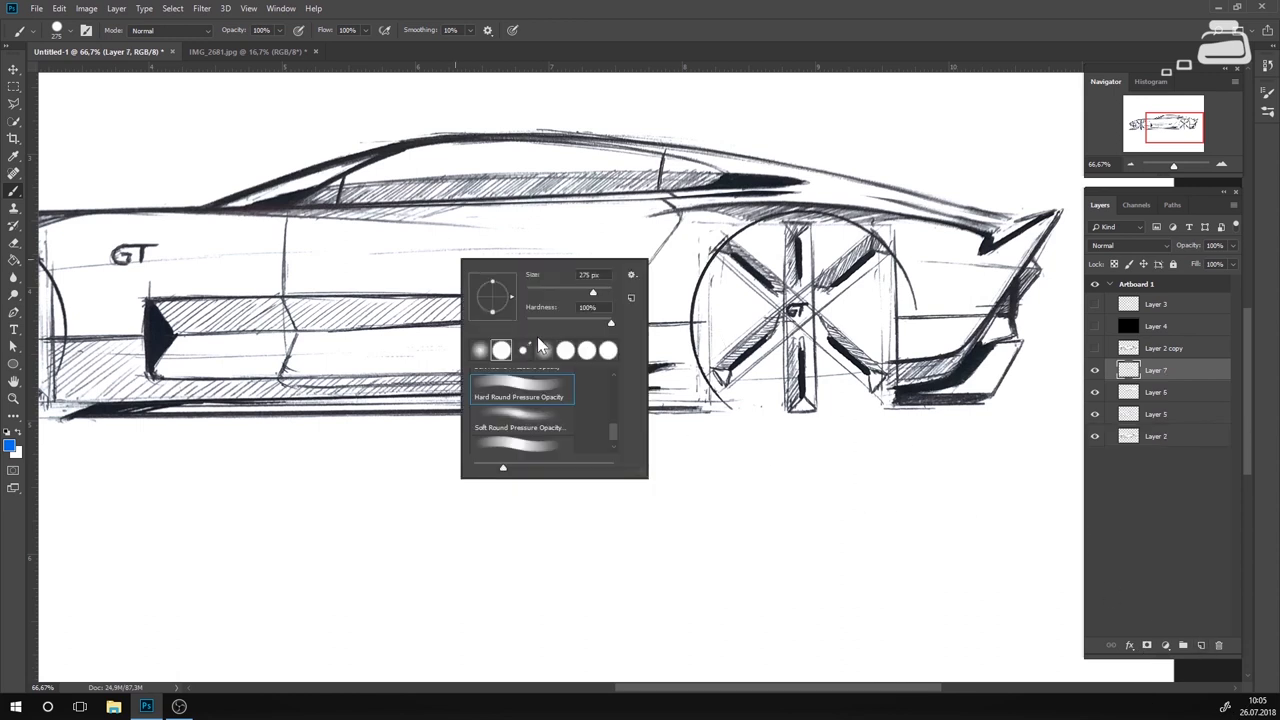
pyautogui.click(542, 292)
pyautogui.moveTo(449, 212); pyautogui.dragTo(567, 207)
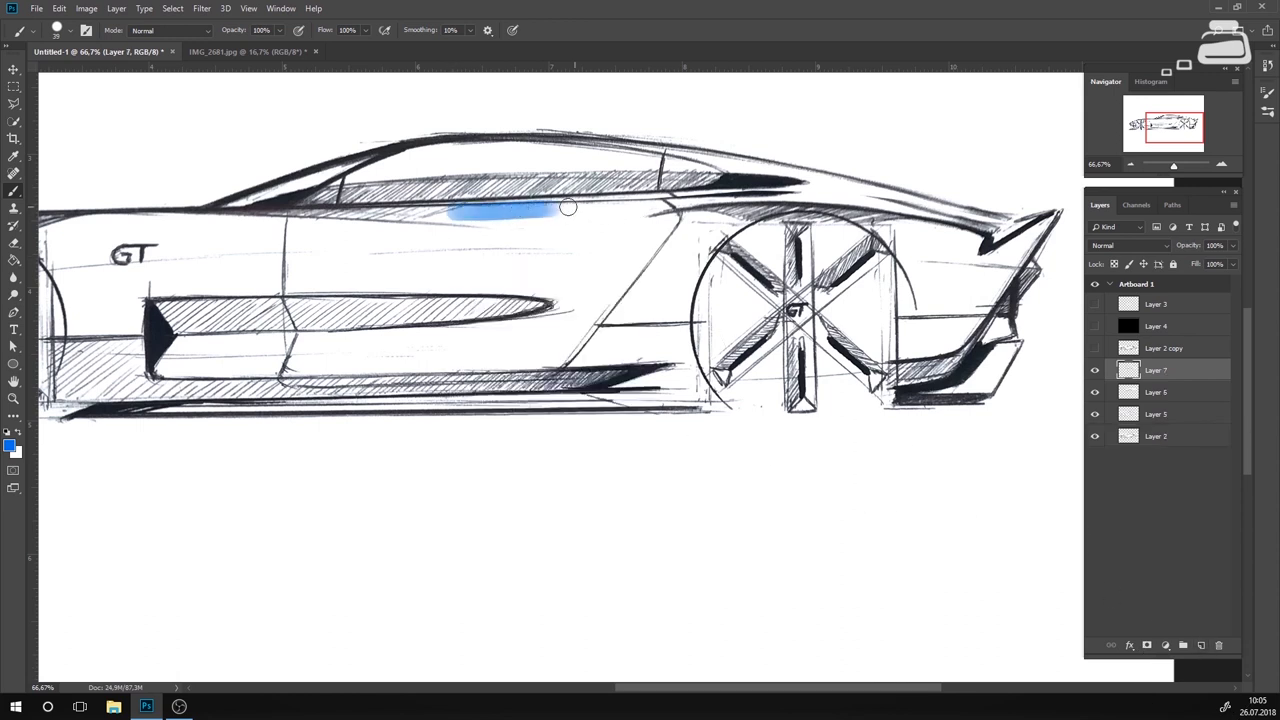
pyautogui.hotkey('ctrl', 'z')
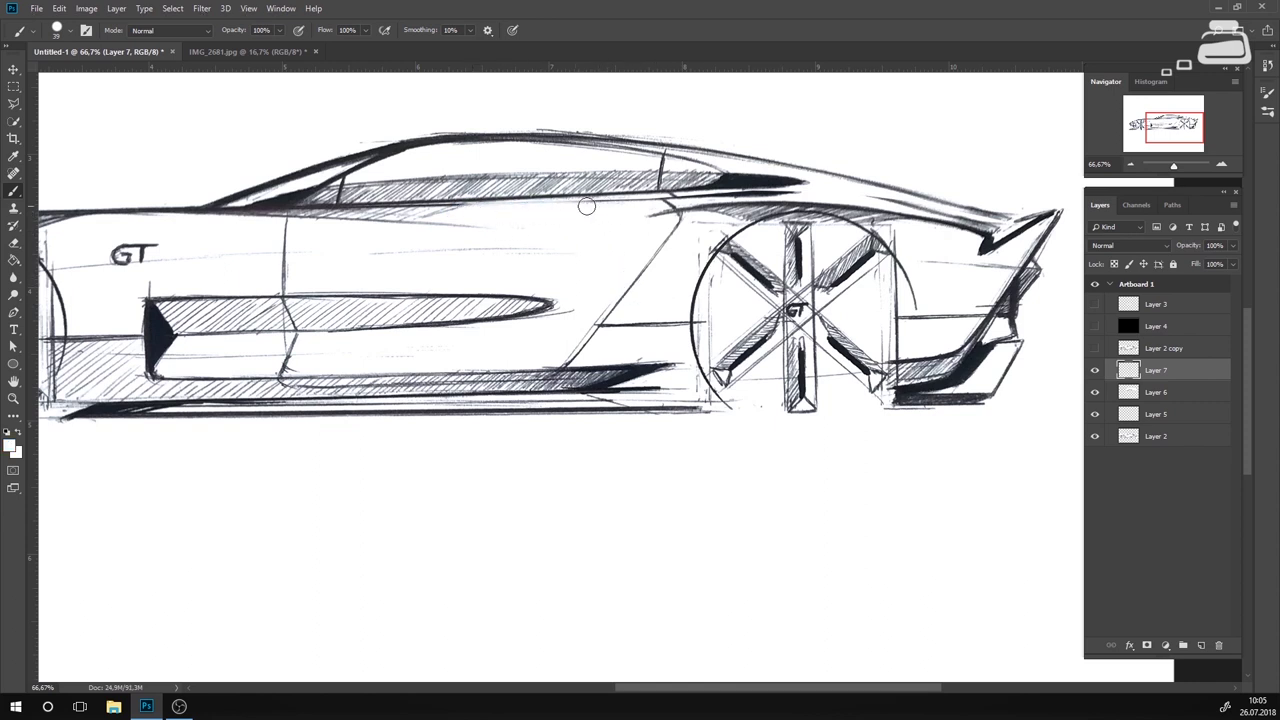
pyautogui.rightClick(686, 197)
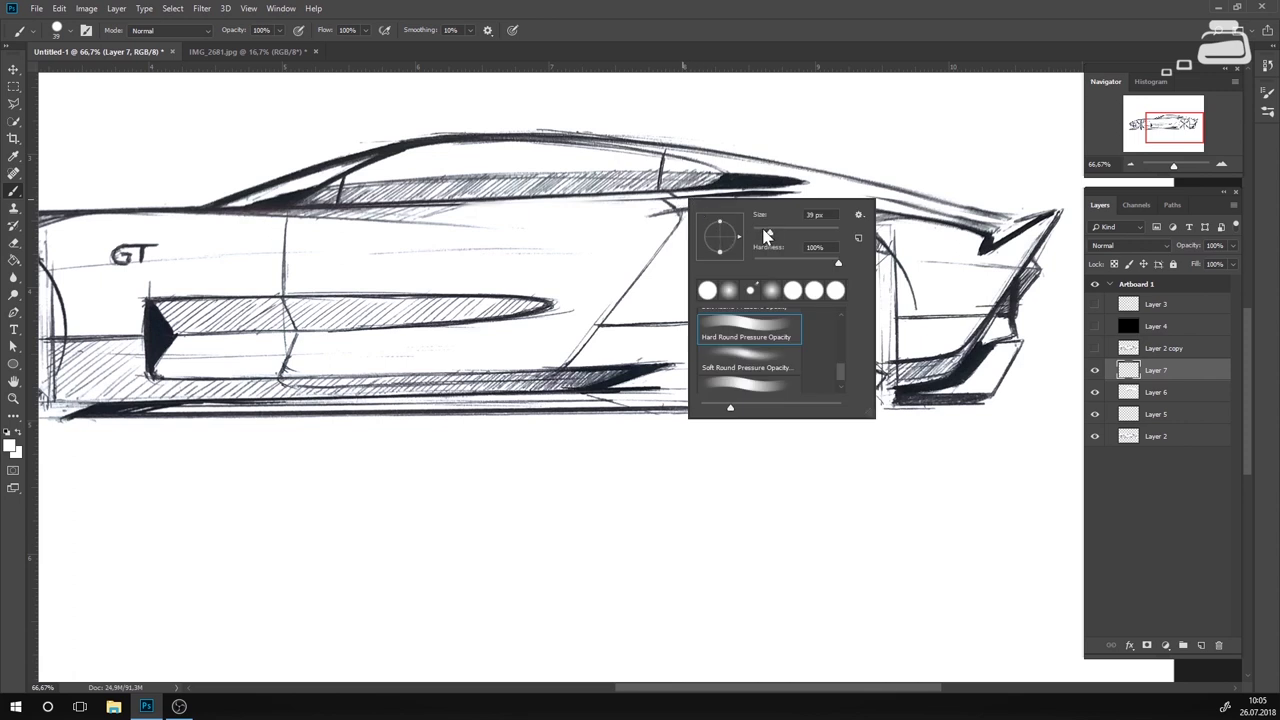
pyautogui.click(576, 206)
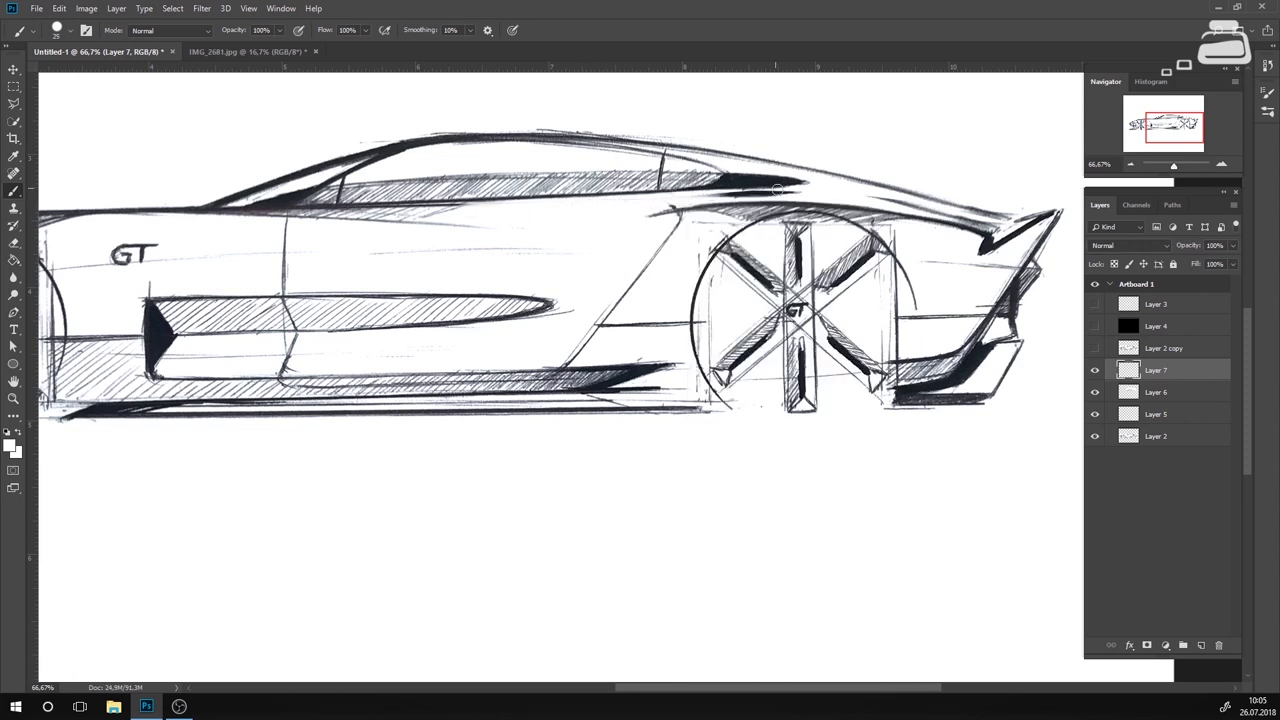
pyautogui.rightClick(780, 203)
pyautogui.click(712, 199)
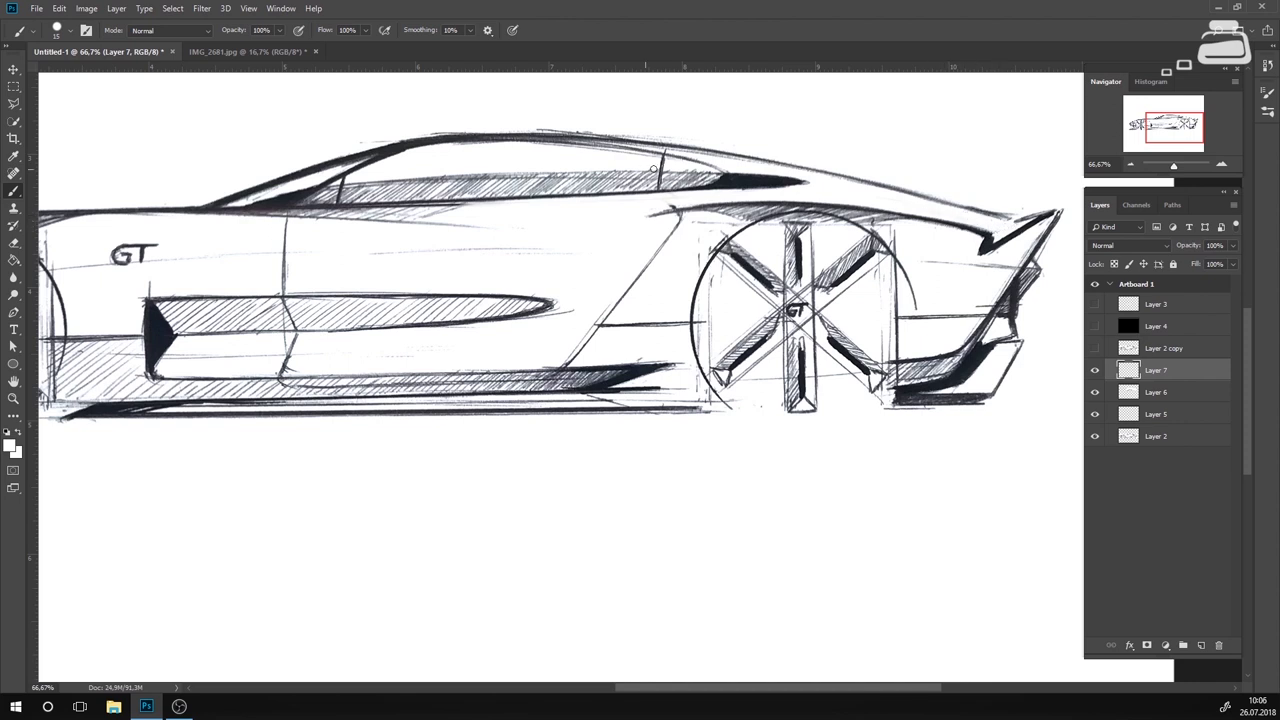
# Zoom out to the whole artboard and merge Layer 7 down into Layer 6.
pyautogui.click(1131, 165)
pyautogui.click(1131, 165)
pyautogui.click(1133, 162)
pyautogui.click(1135, 162)
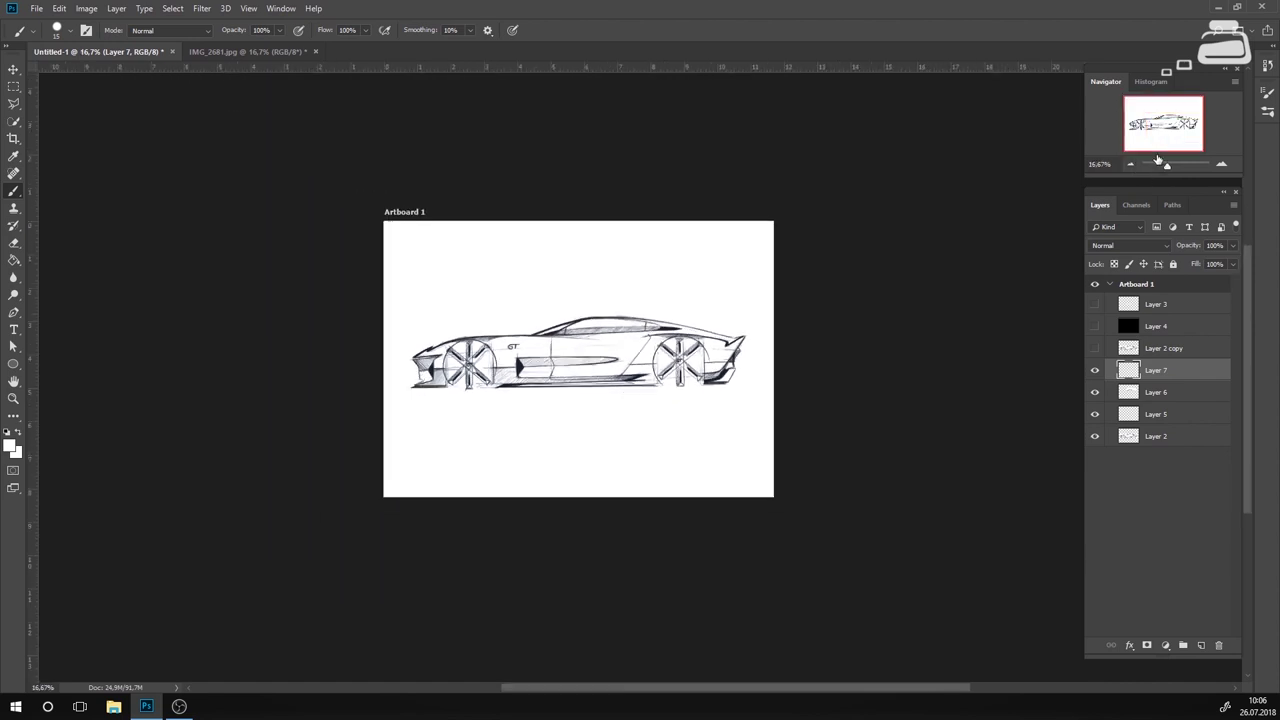
pyautogui.click(1221, 164)
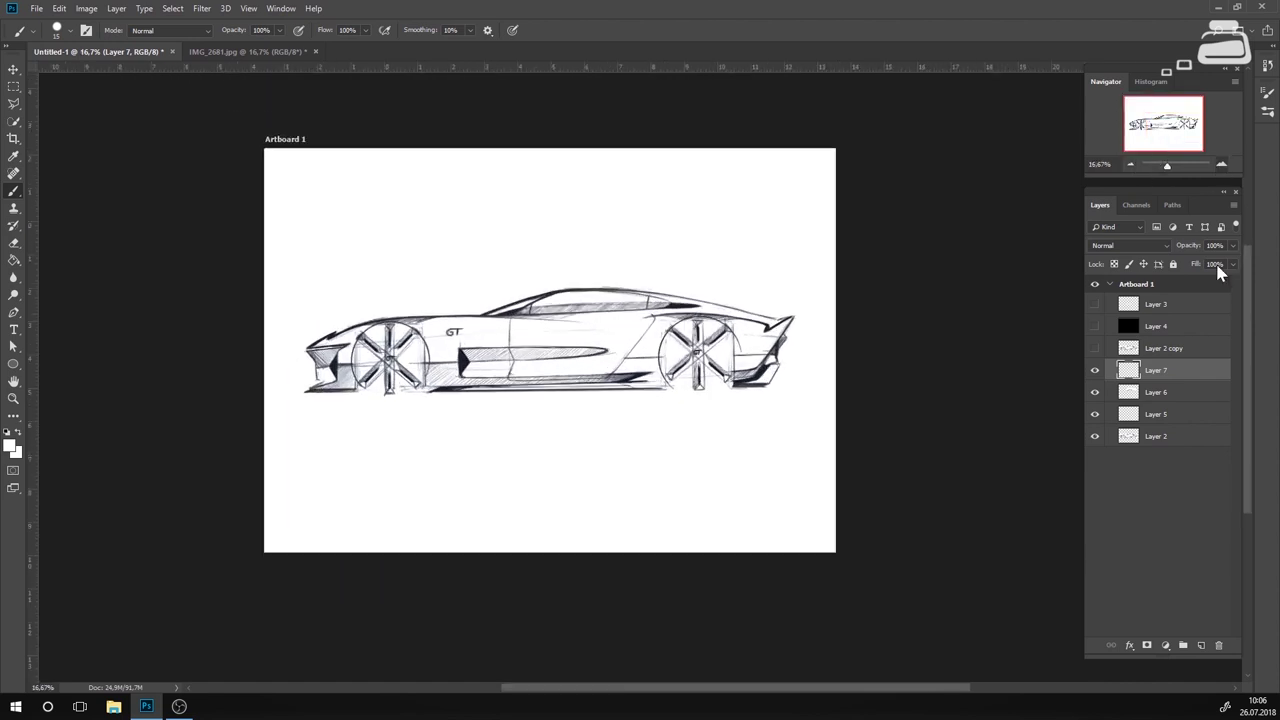
pyautogui.rightClick(1185, 370)
pyautogui.click(1030, 528)
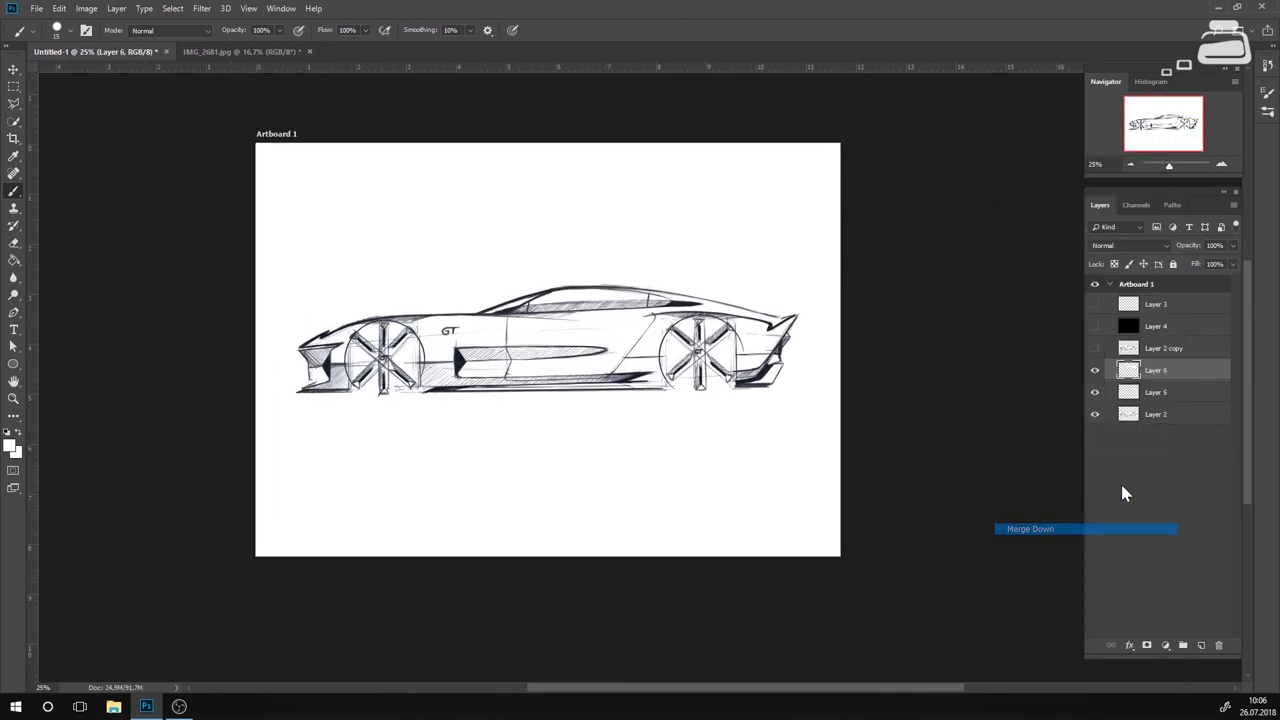
# Toggle Layer 6 visibility repeatedly to compare the roof corrections against the sketch.
pyautogui.click(1096, 370)
pyautogui.click(1096, 370)
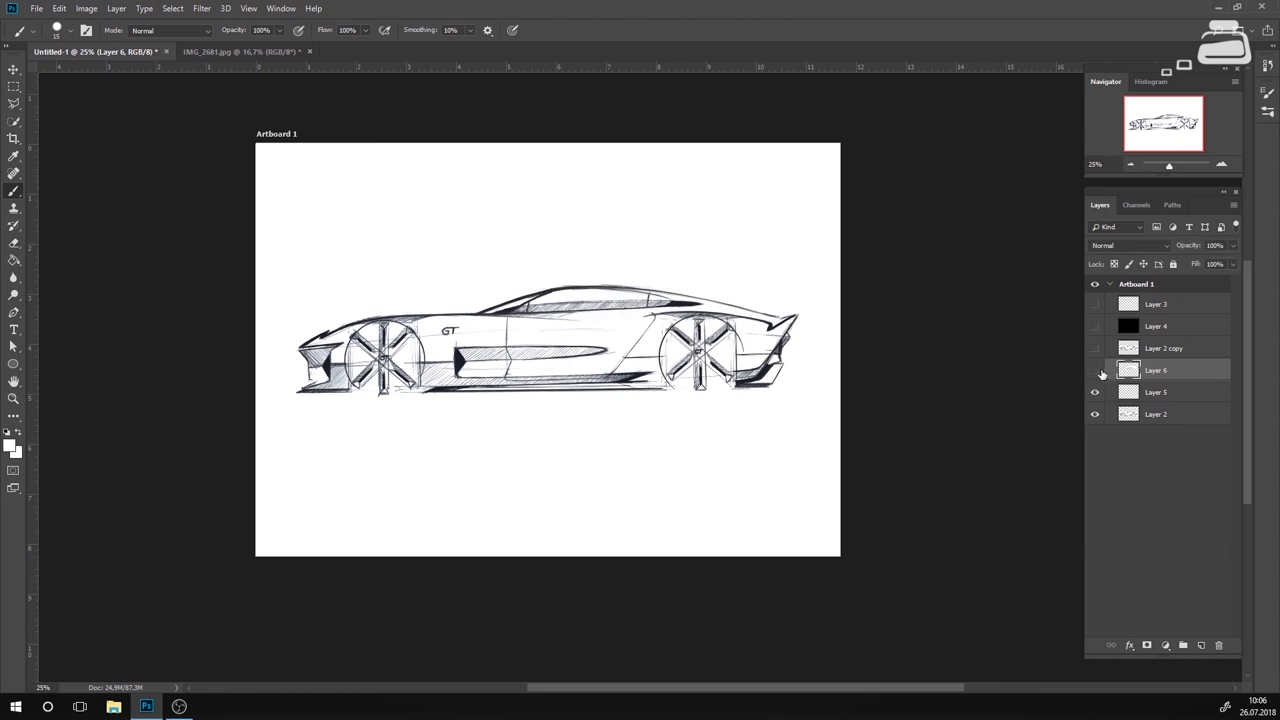
pyautogui.click(1096, 370)
pyautogui.click(1096, 370)
pyautogui.click(1096, 370)
pyautogui.click(1096, 370)
pyautogui.click(1096, 372)
pyautogui.click(1095, 371)
pyautogui.click(1095, 371)
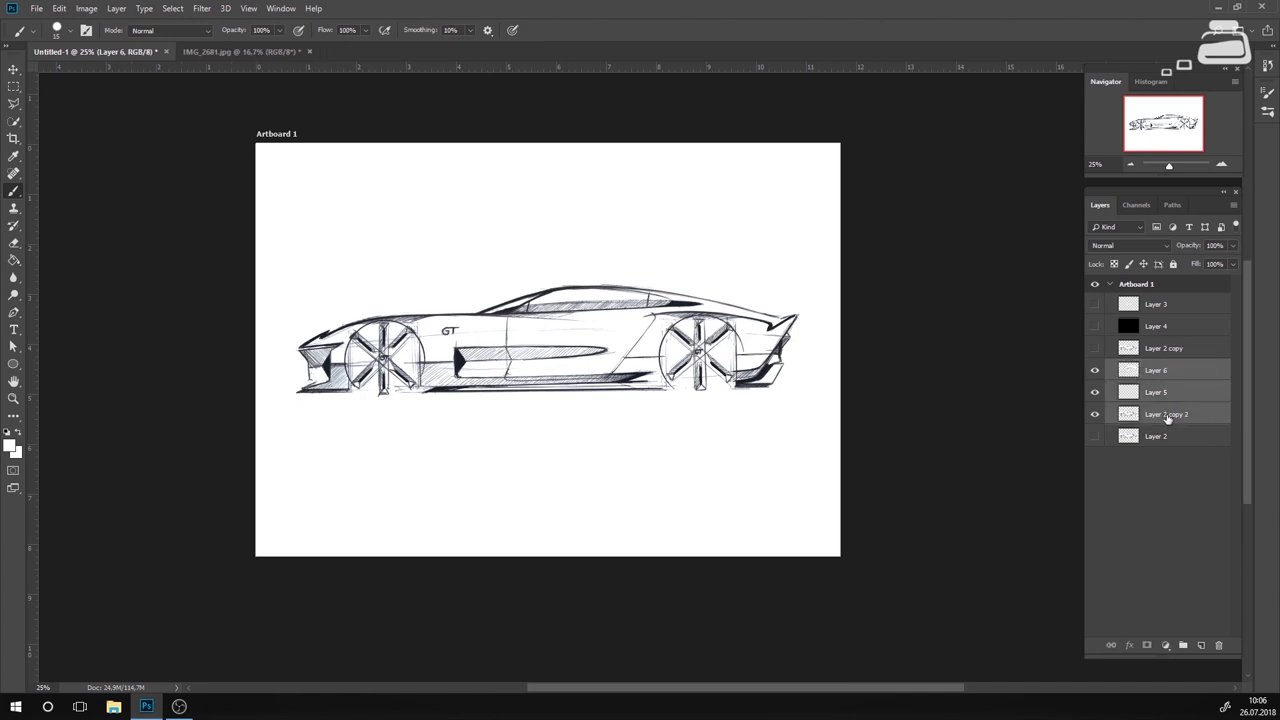
# Merge the selected sketch layers into Layer 6 and delete Layer 2 copy.
pyautogui.rightClick(1175, 386)
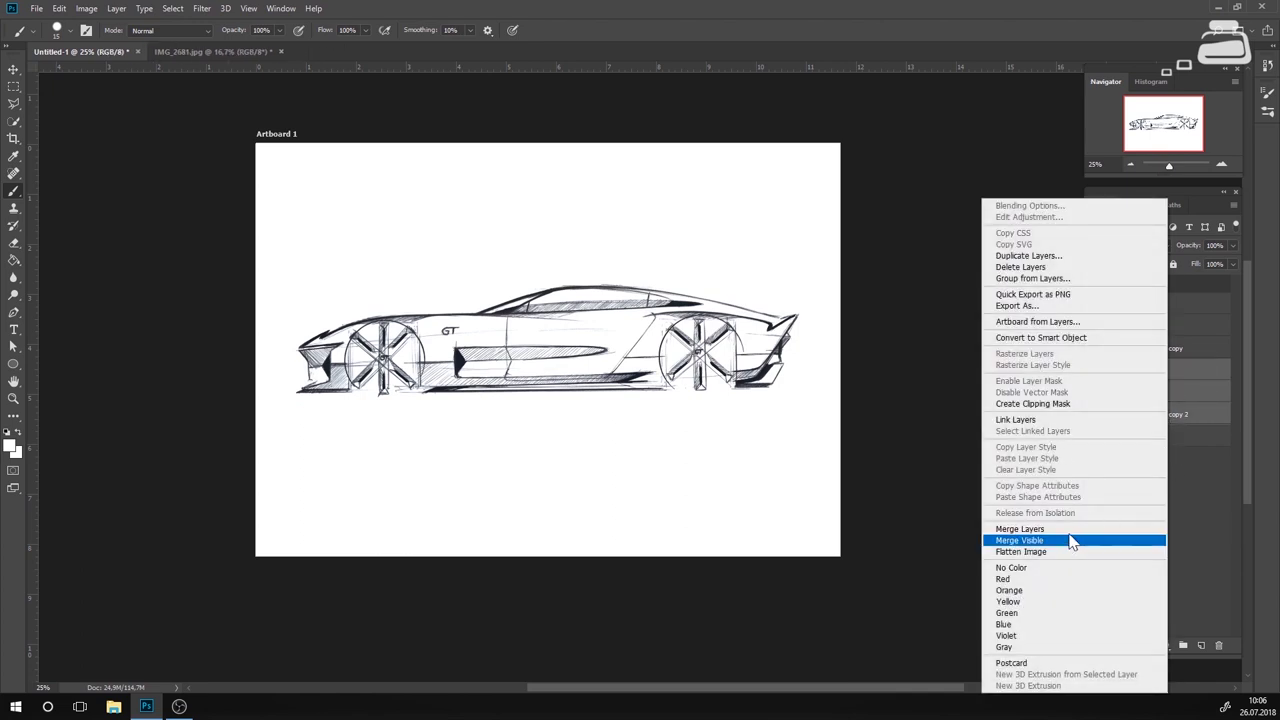
pyautogui.click(1072, 529)
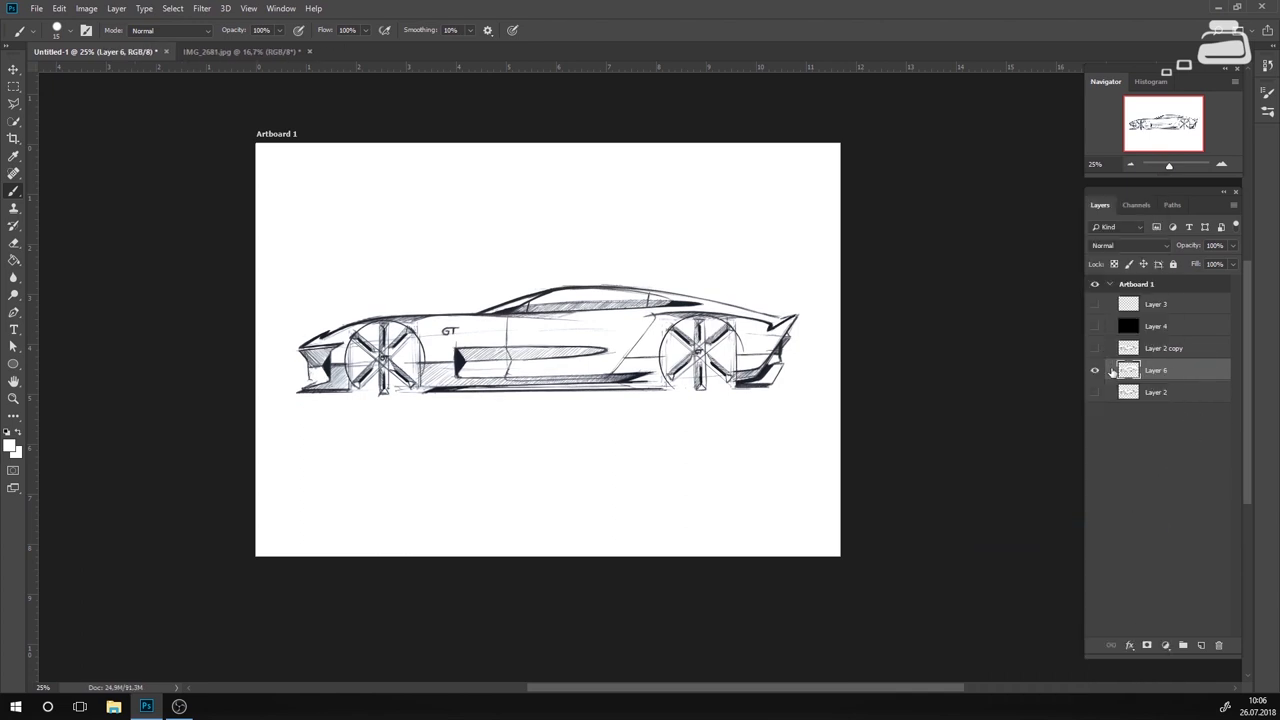
pyautogui.click(1095, 349)
pyautogui.click(1095, 352)
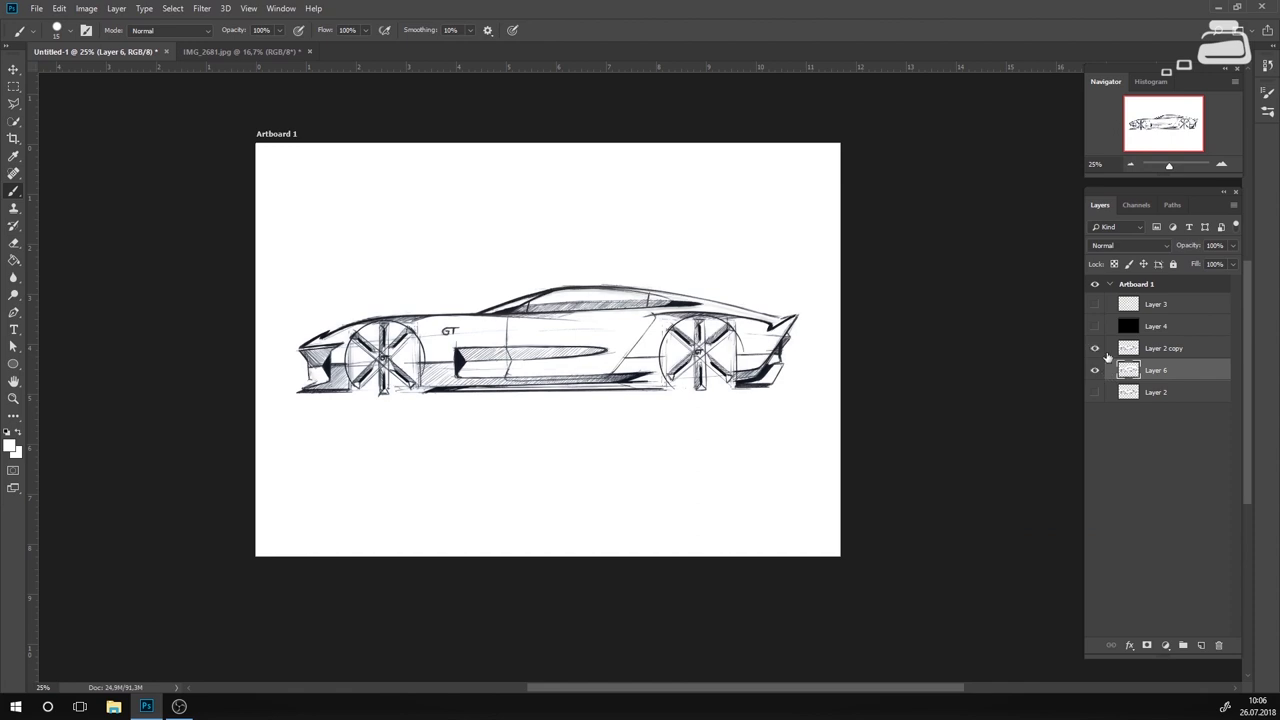
pyautogui.click(1165, 350)
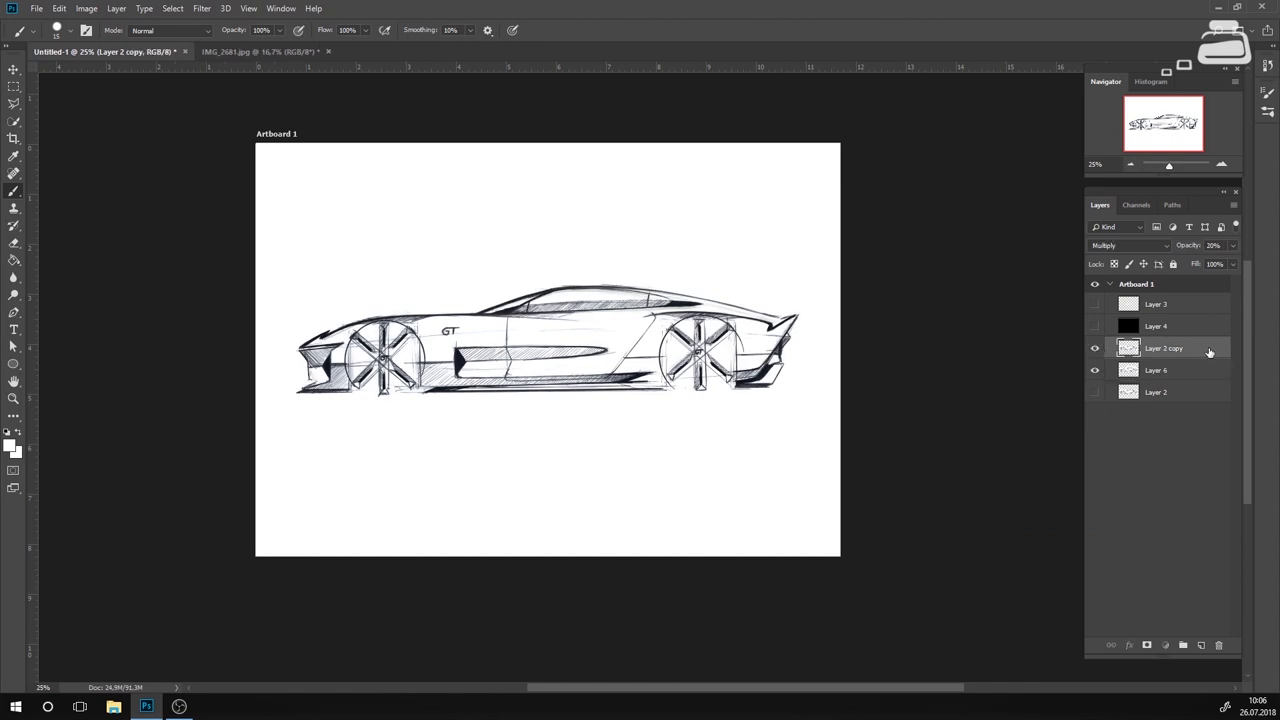
pyautogui.moveTo(1209, 352); pyautogui.dragTo(1219, 645)
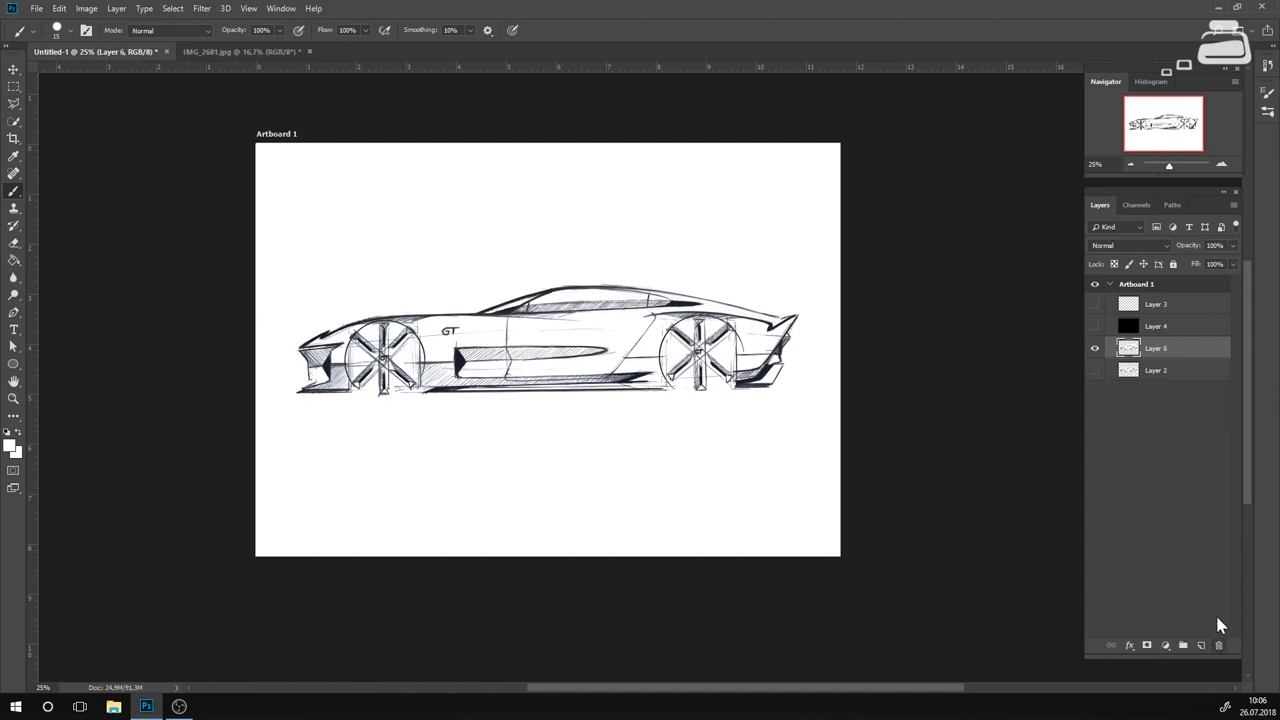
# Duplicate Layer 6 to create Layer 6 copy.
pyautogui.rightClick(1160, 346)
pyautogui.click(1005, 256)
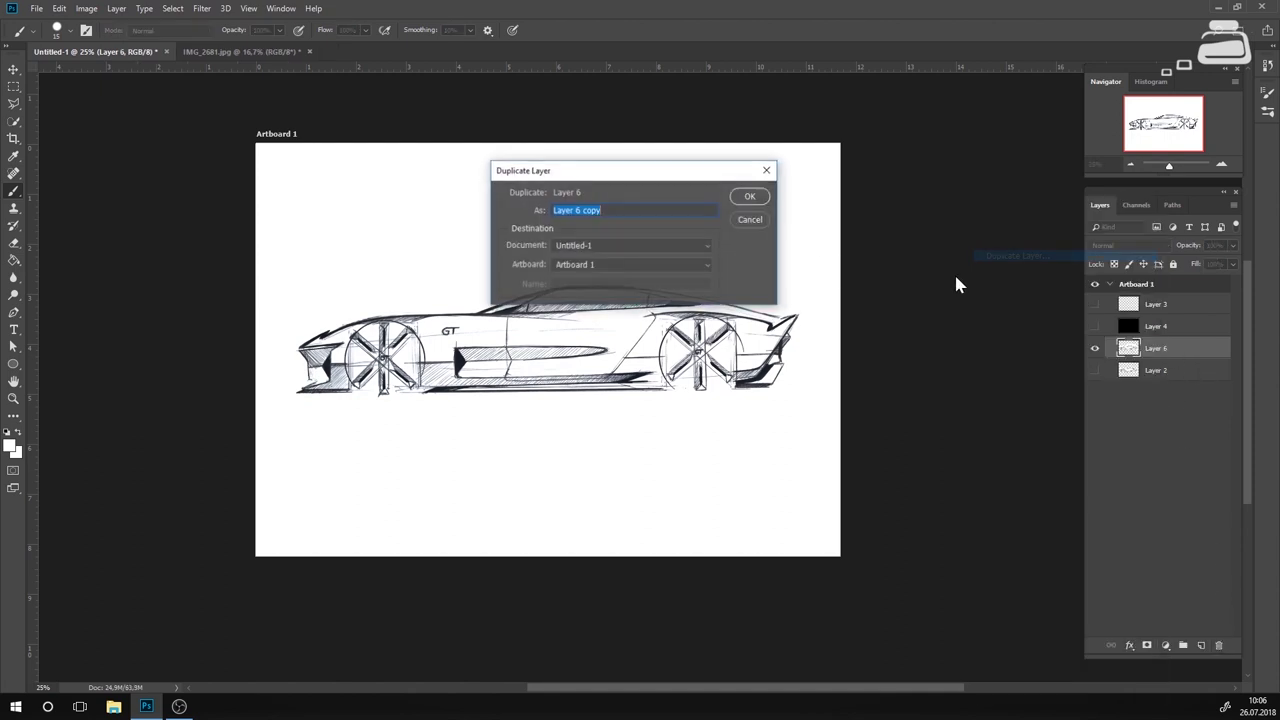
pyautogui.click(750, 197)
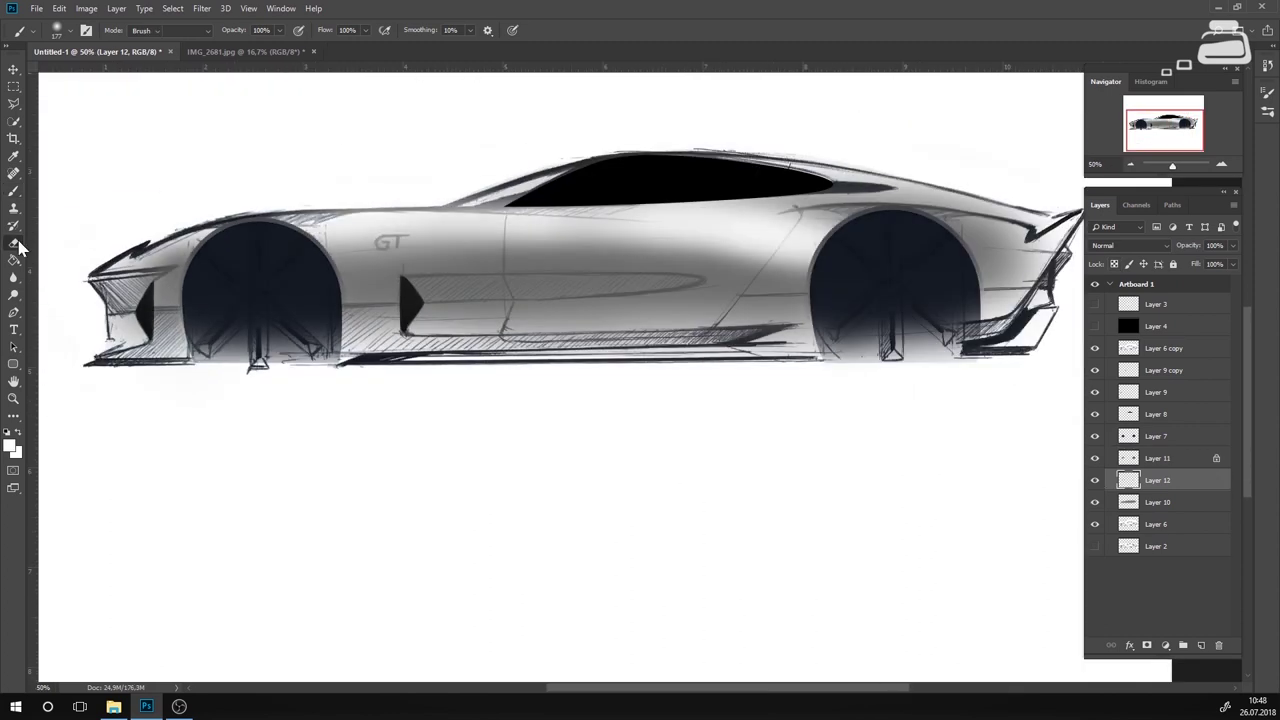
# Drag across the car body on the canvas to begin the grey shading.
pyautogui.moveTo(378, 260); pyautogui.dragTo(452, 443)
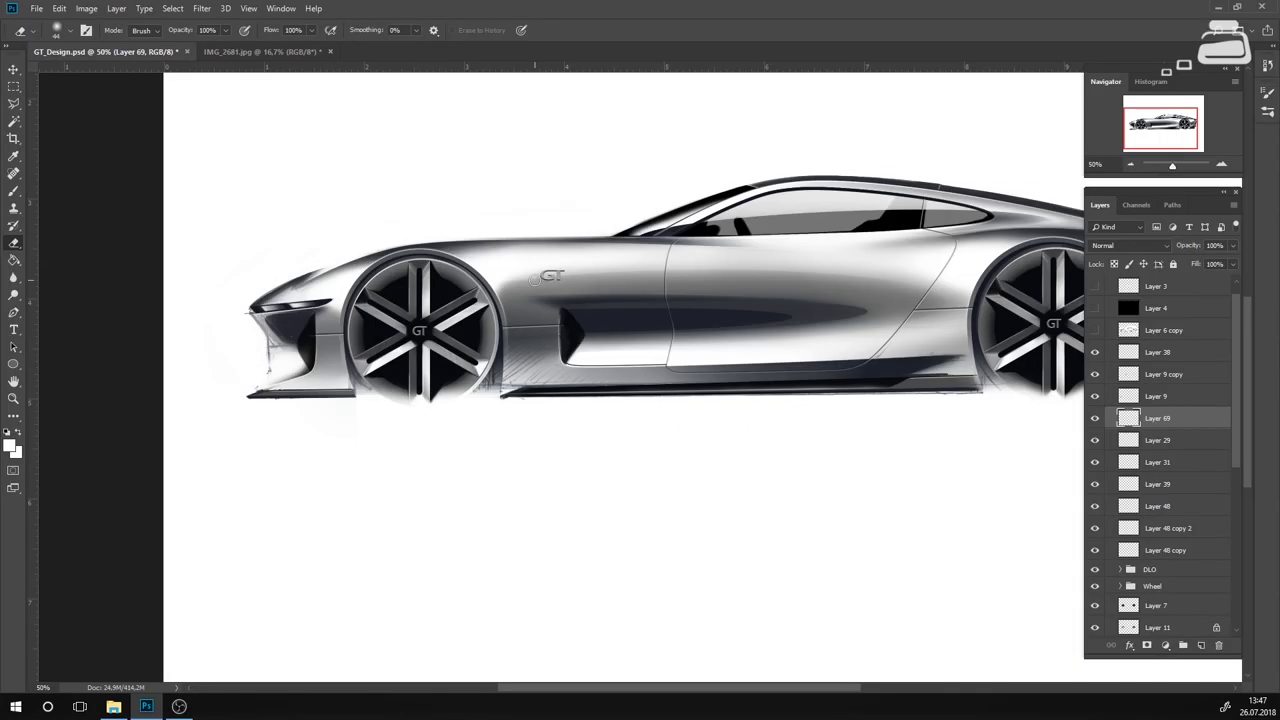
# Zoom out in the Navigator so the whole artboard is visible.
pyautogui.click(1130, 166)
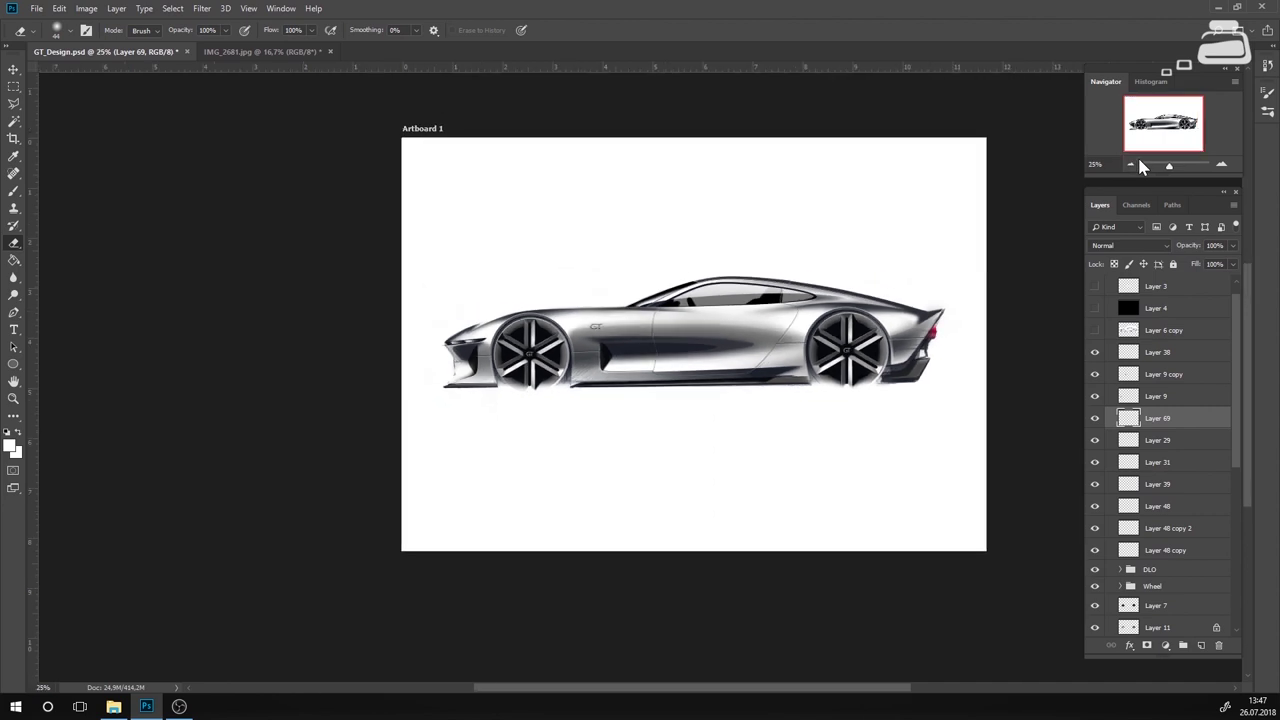